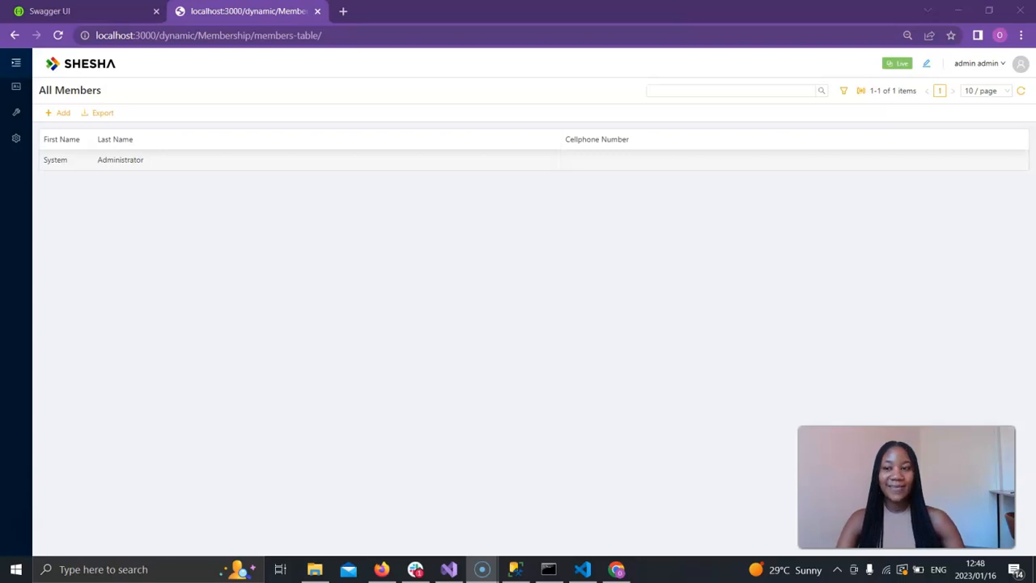
Open the Forms list under Configurations and collapse the navigation sidebar.
left_click(16, 62)
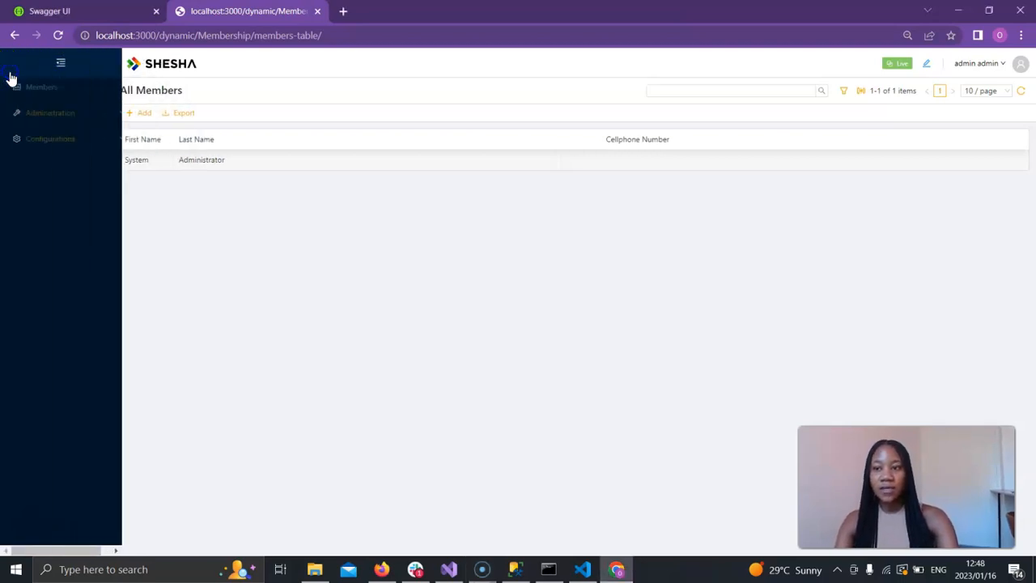
left_click(70, 140)
left_click(80, 166)
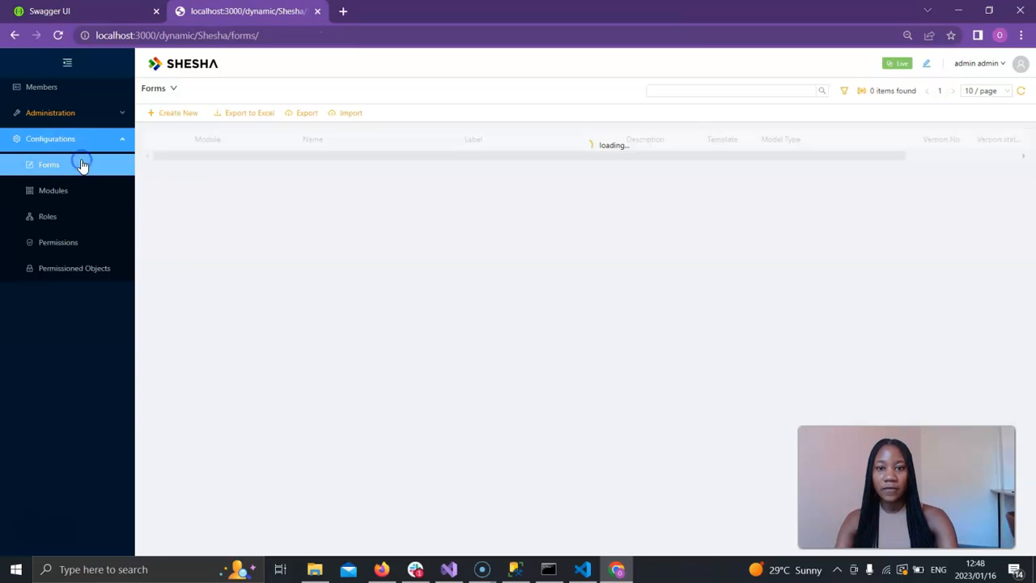
left_click(68, 61)
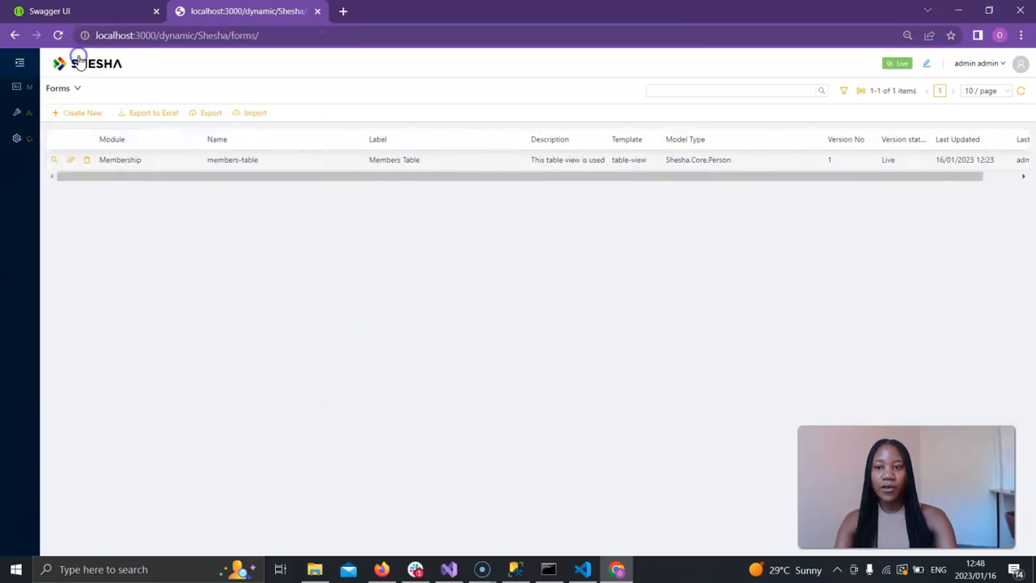
Start a new form in the Membership module based on the blank-view template.
left_click(77, 113)
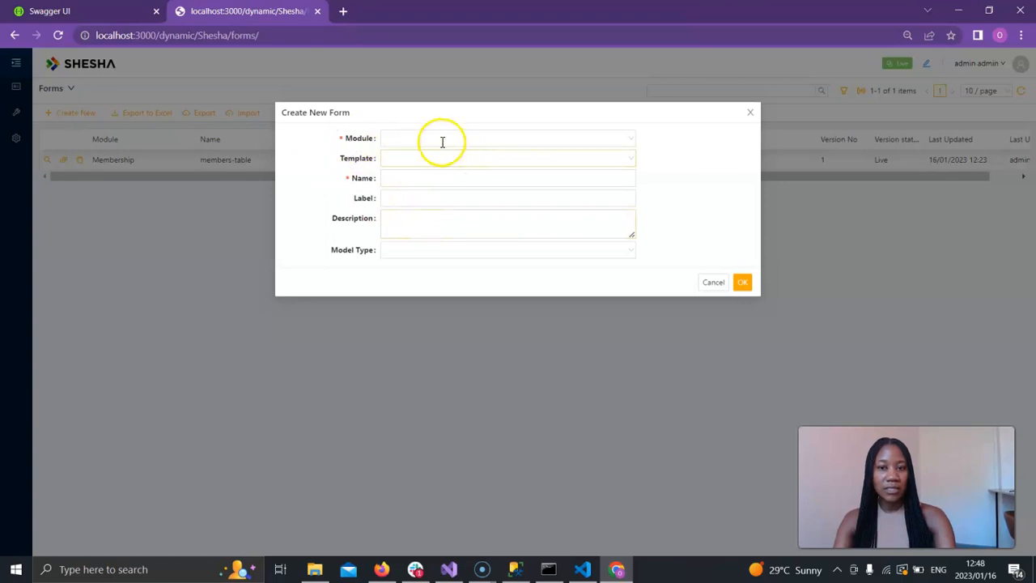
left_click(437, 140)
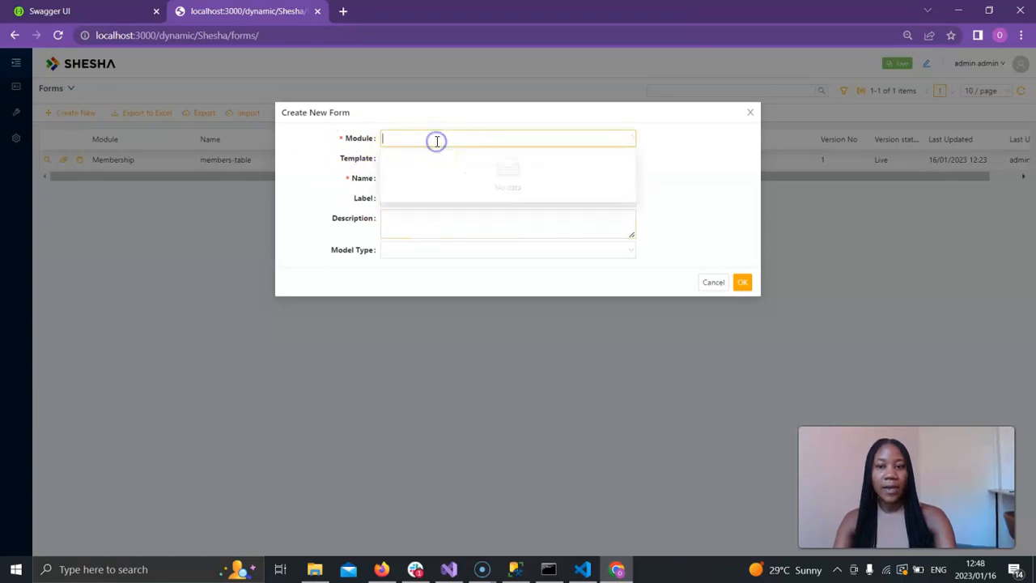
left_click(430, 165)
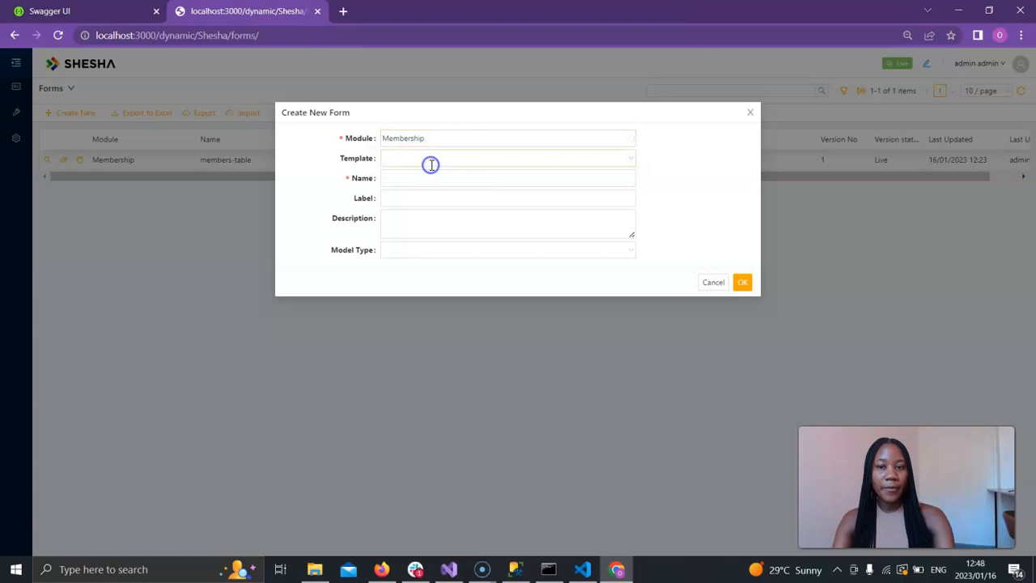
left_click(412, 156)
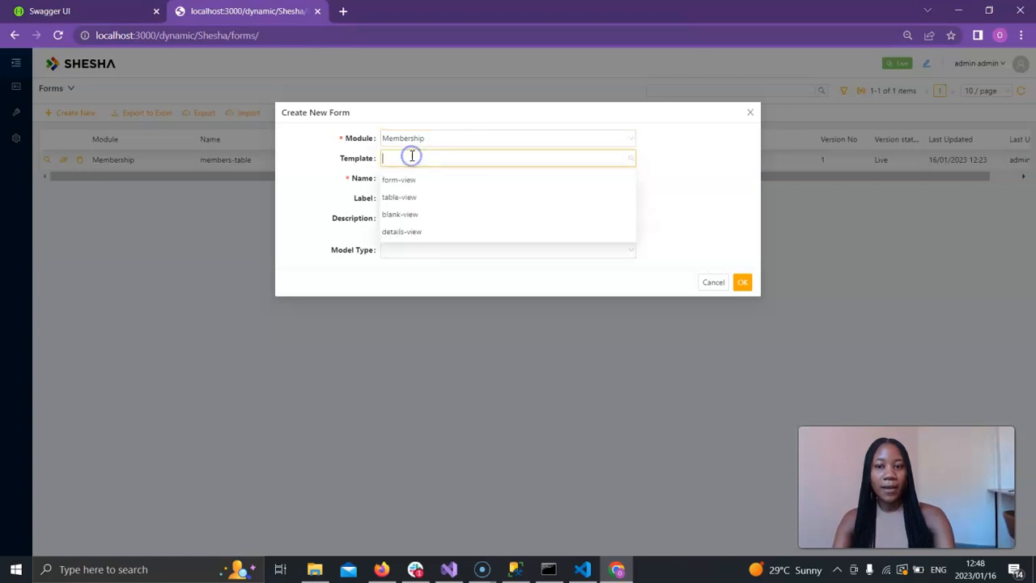
left_click(404, 214)
left_click(404, 181)
left_click(325, 185)
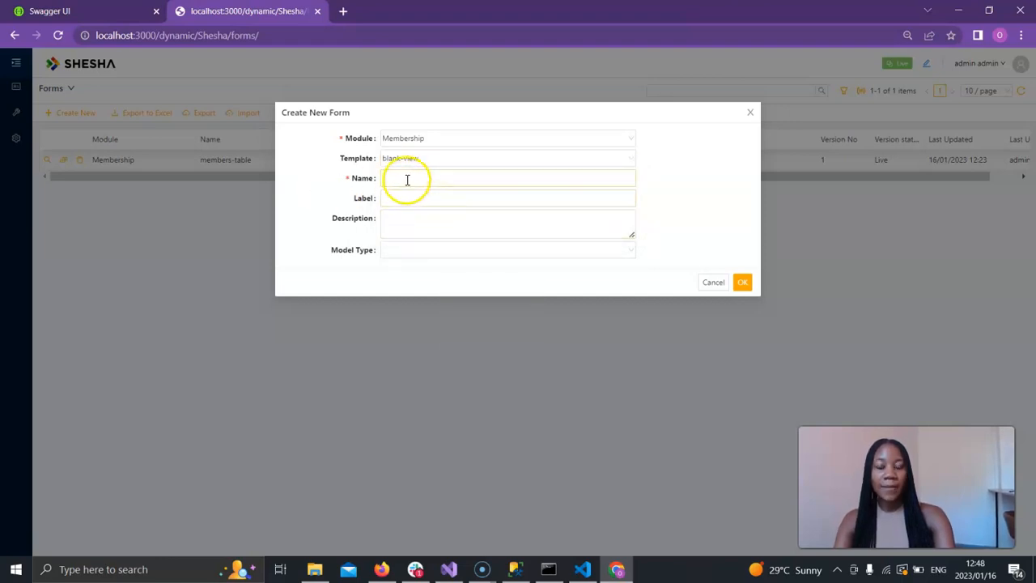
Name the new form members-create and label it Members Create.
left_click(405, 179)
left_click(481, 282)
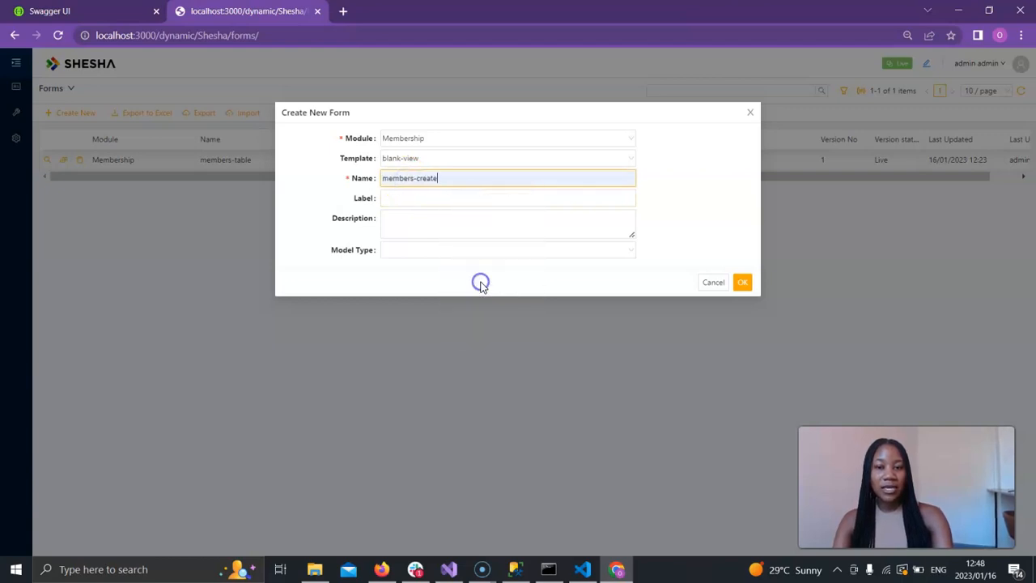
left_click(408, 198)
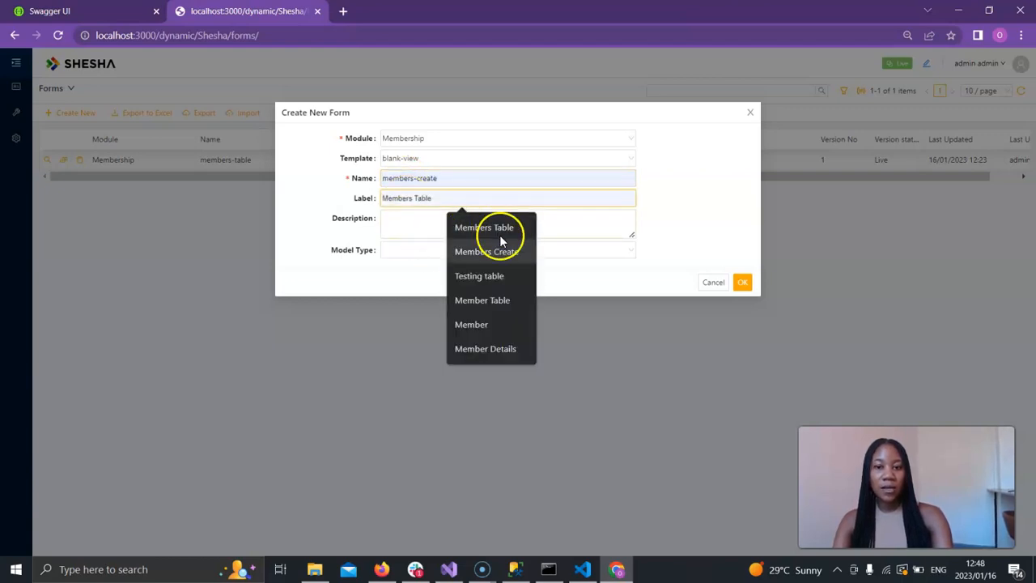
left_click(499, 255)
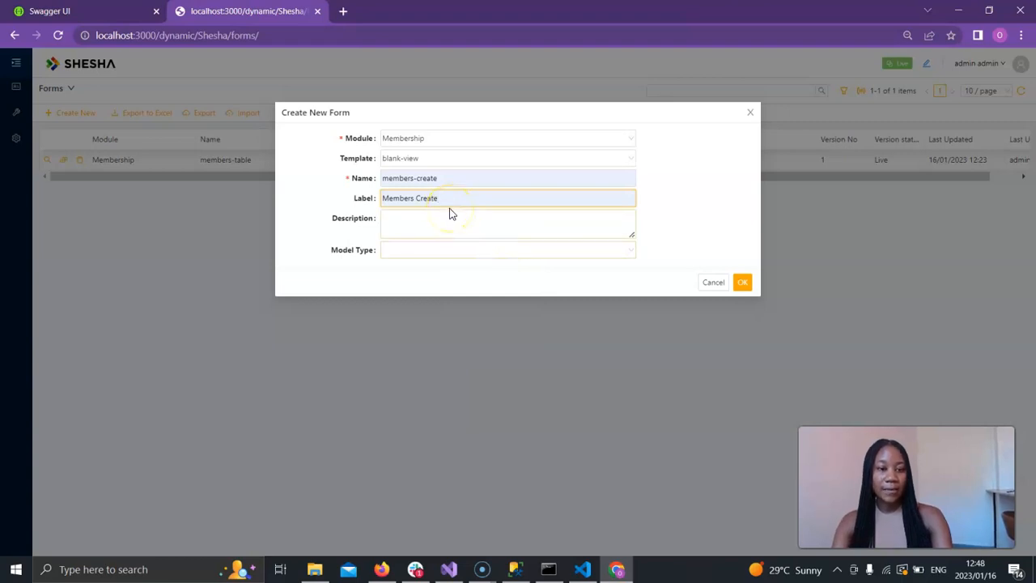
Describe the form as "This create view is used to register a new member.", set model type Shesha.Domain.Person (Shesha.Core.Person), and create it.
left_click(408, 231)
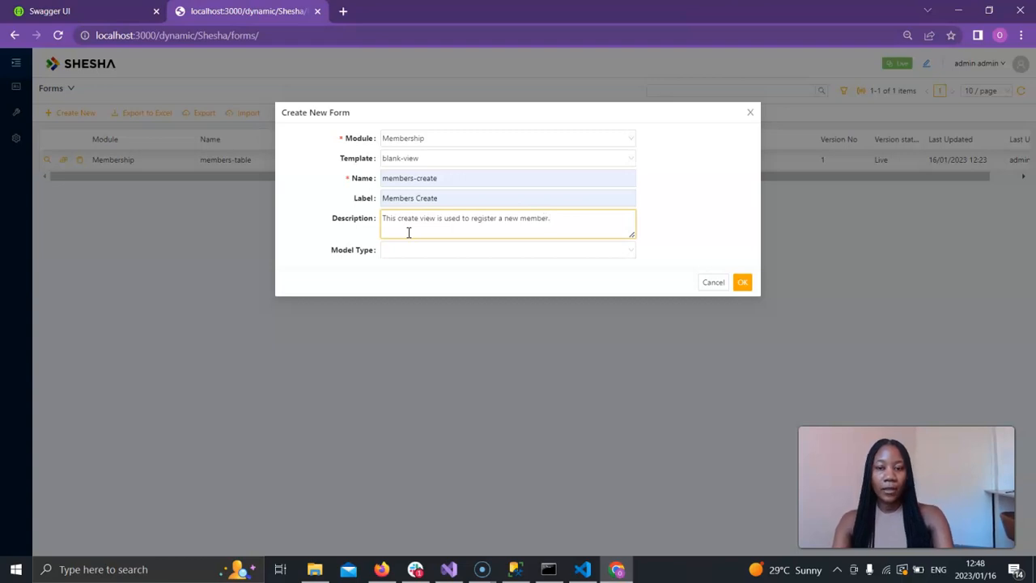
left_click(414, 250)
type("person")
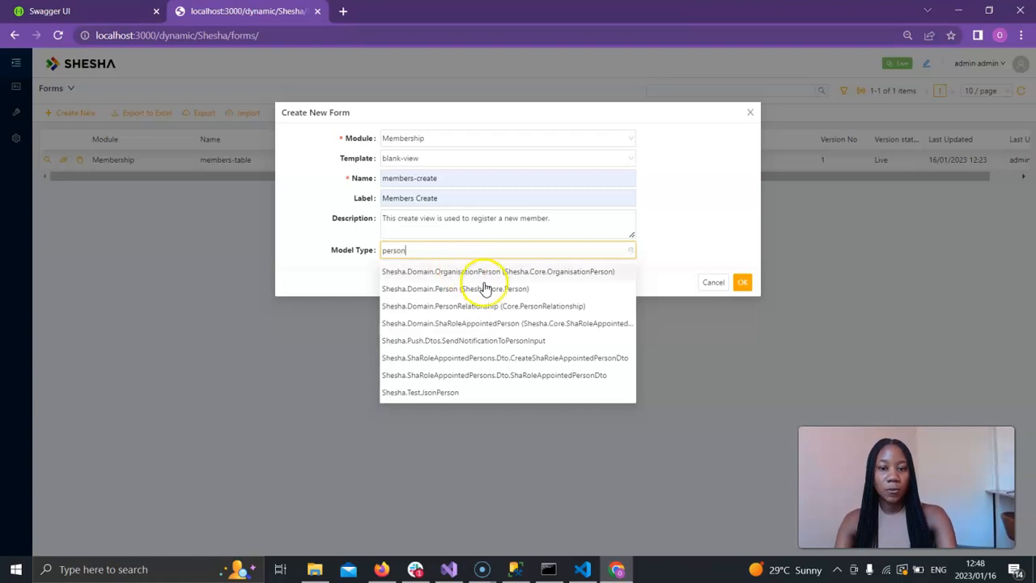
left_click(482, 285)
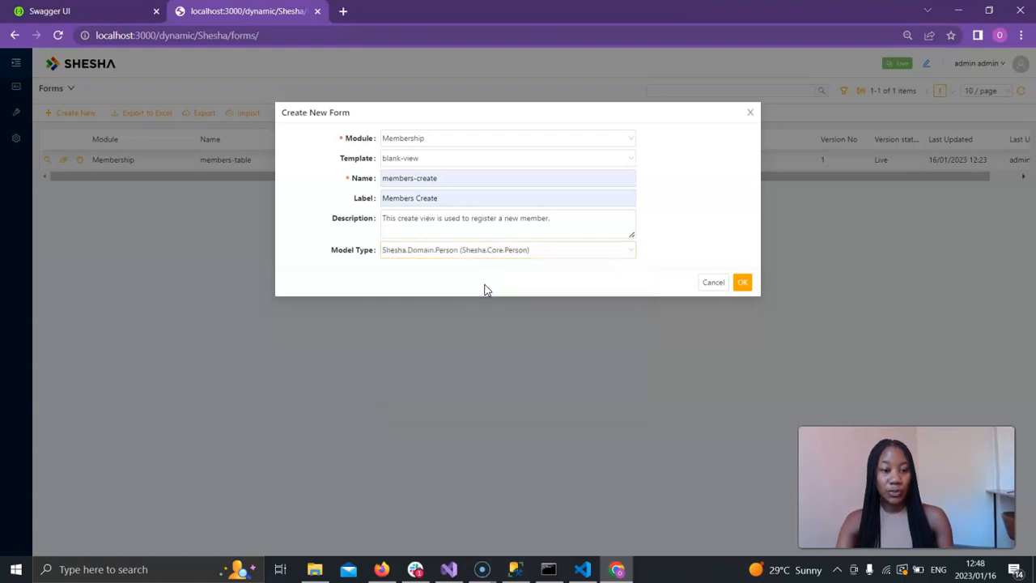
left_click(743, 283)
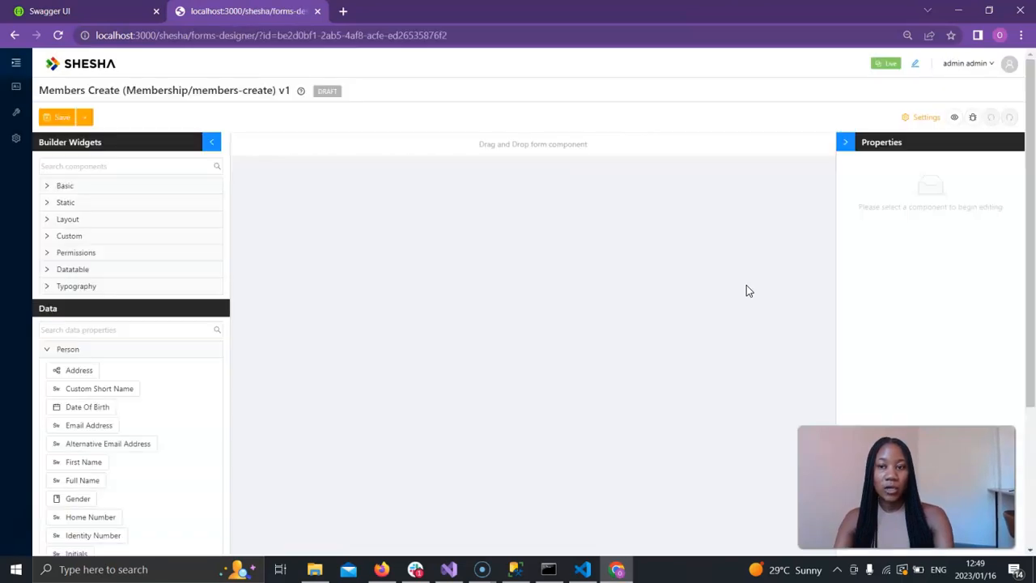
left_click(48, 353)
left_click(47, 354)
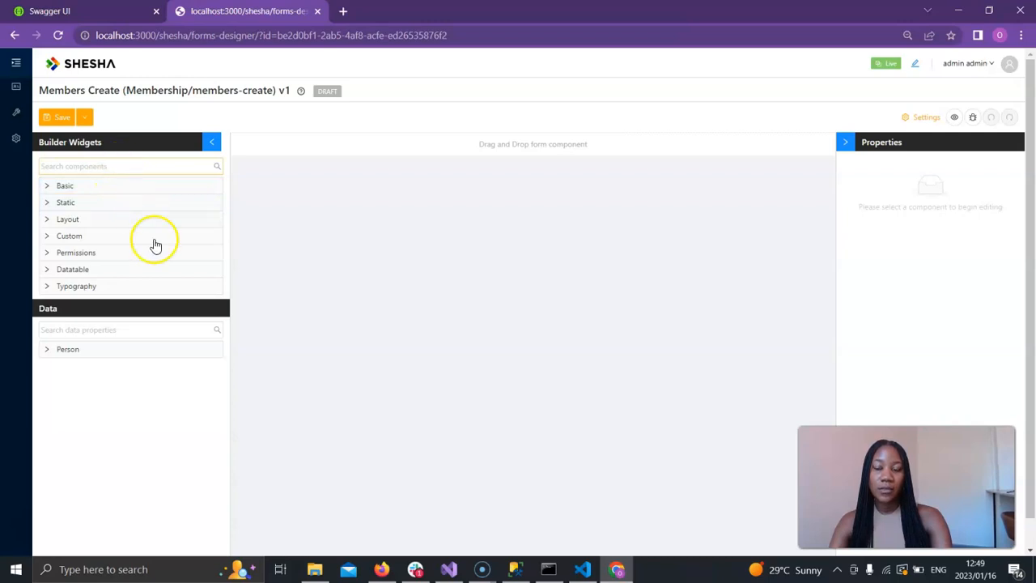
left_click(135, 353)
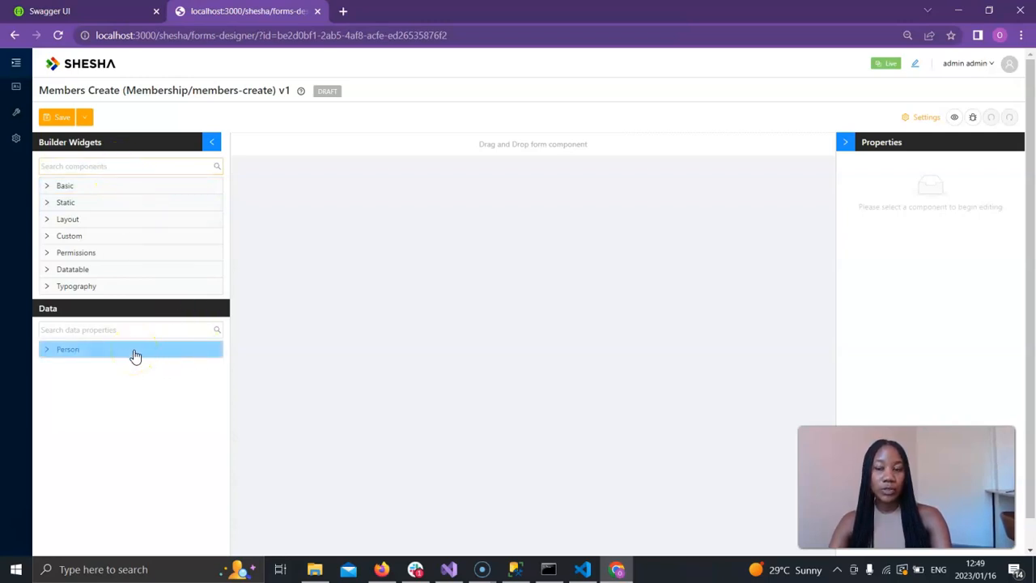
Add the Person properties First Name, Last Name and Mobile Number to the form canvas, one below the other.
left_click(51, 353)
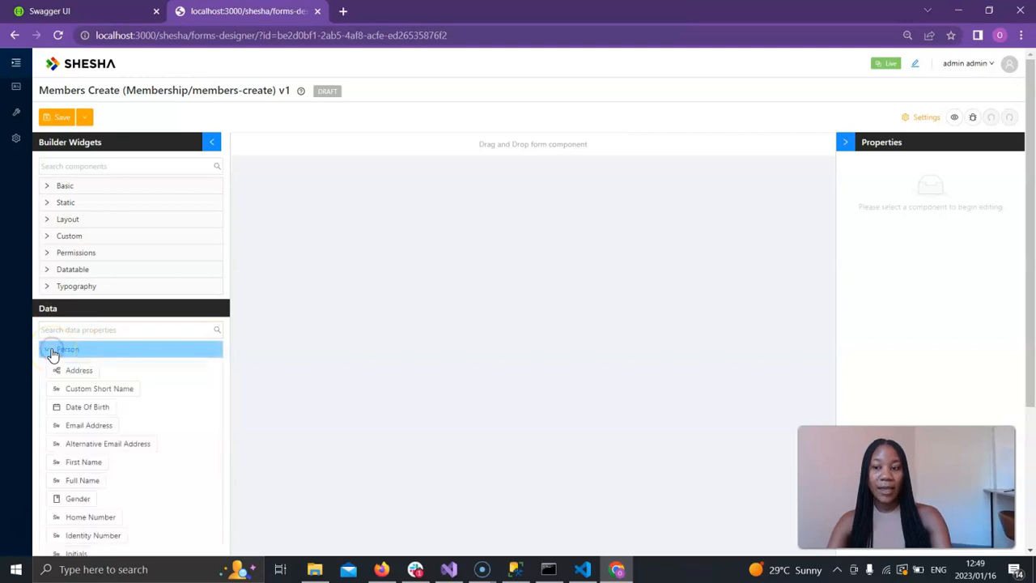
scroll(89, 409, "down", 1)
scroll(89, 409, "down", 2)
scroll(88, 410, "up", 2)
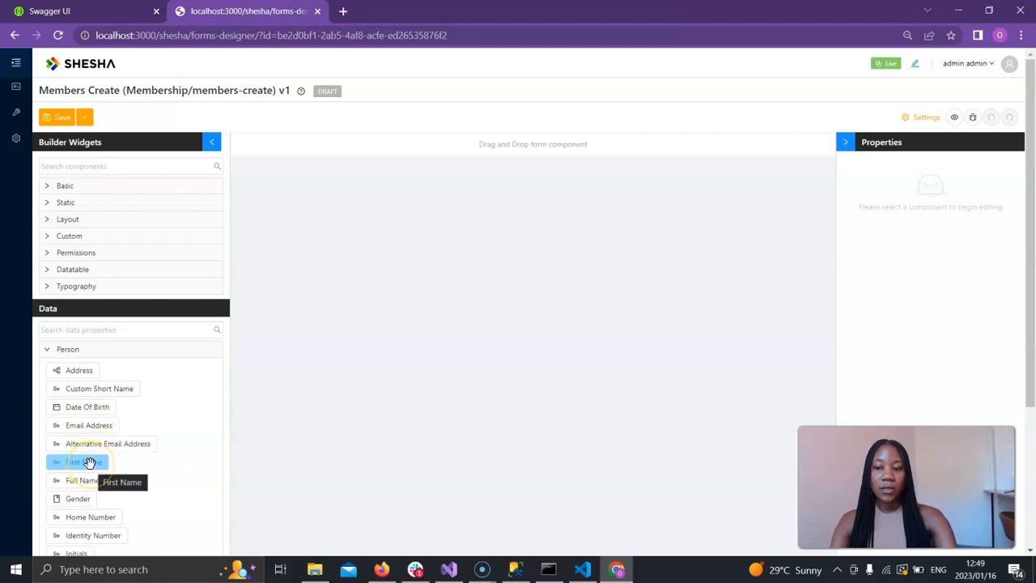
left_click_drag(89, 463, 348, 146)
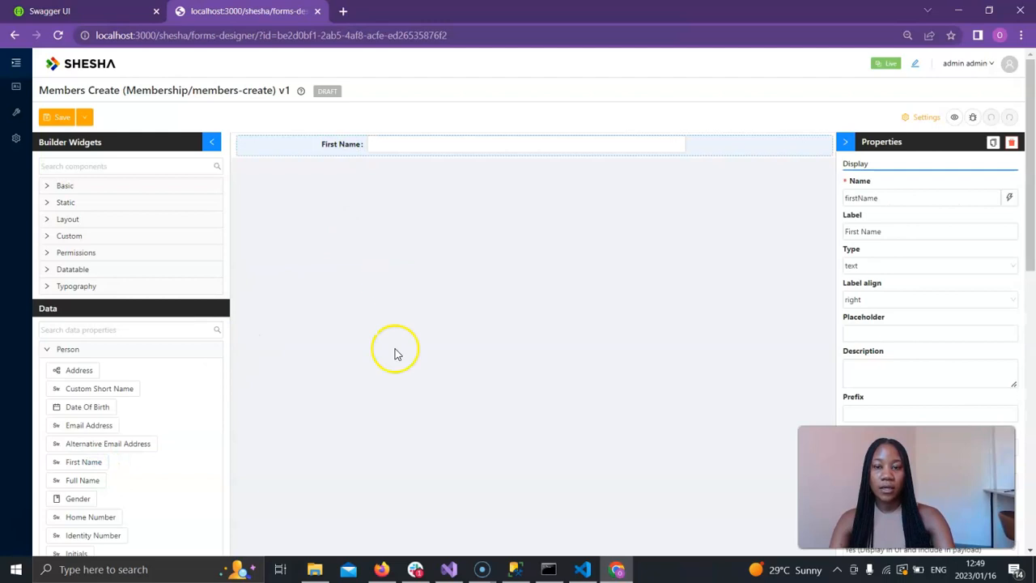
scroll(180, 485, "down", 2)
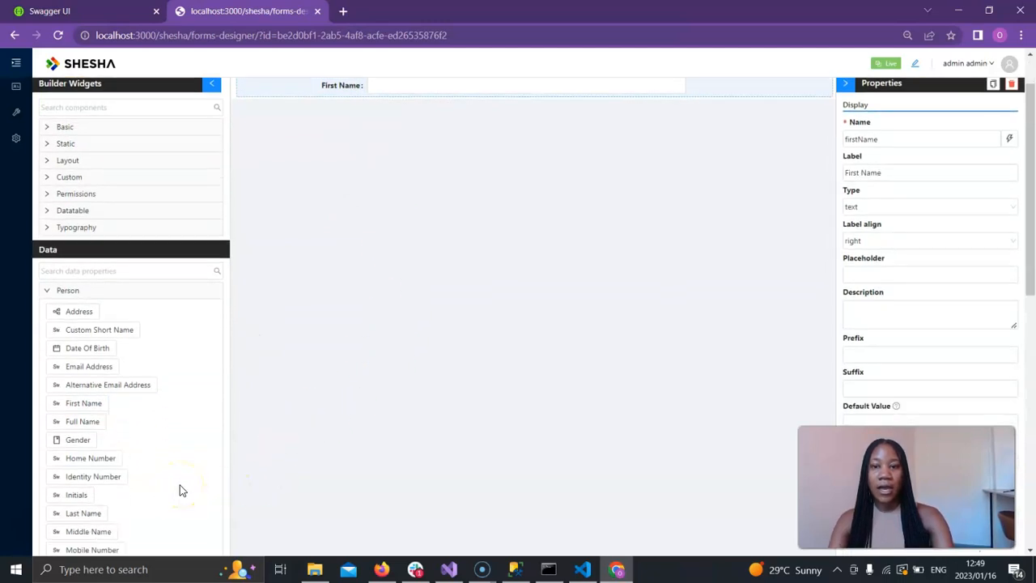
scroll(180, 485, "up", 1)
left_click_drag(80, 513, 300, 89)
scroll(132, 459, "down", 1)
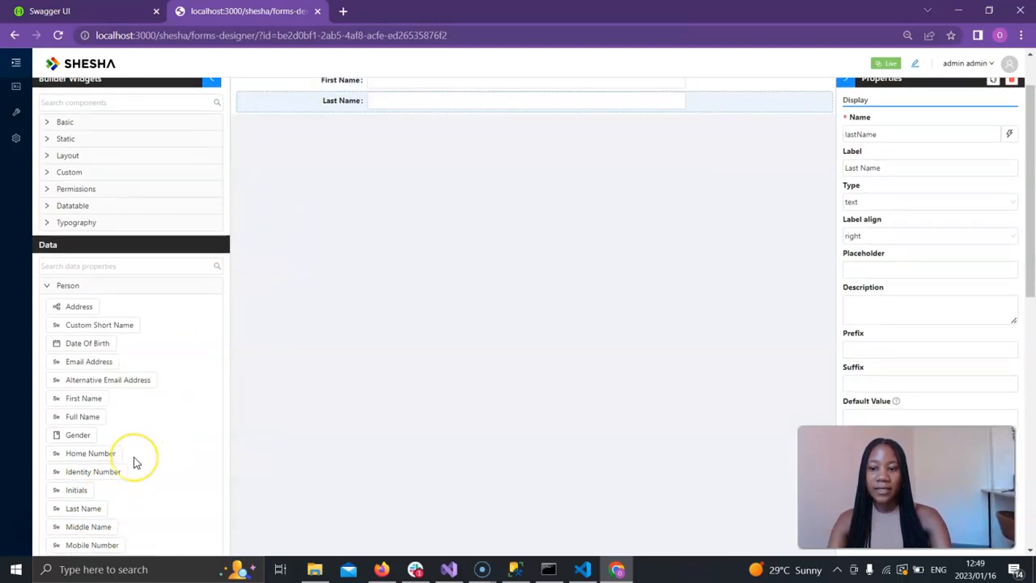
left_click_drag(105, 532, 324, 92)
scroll(369, 260, "up", 1)
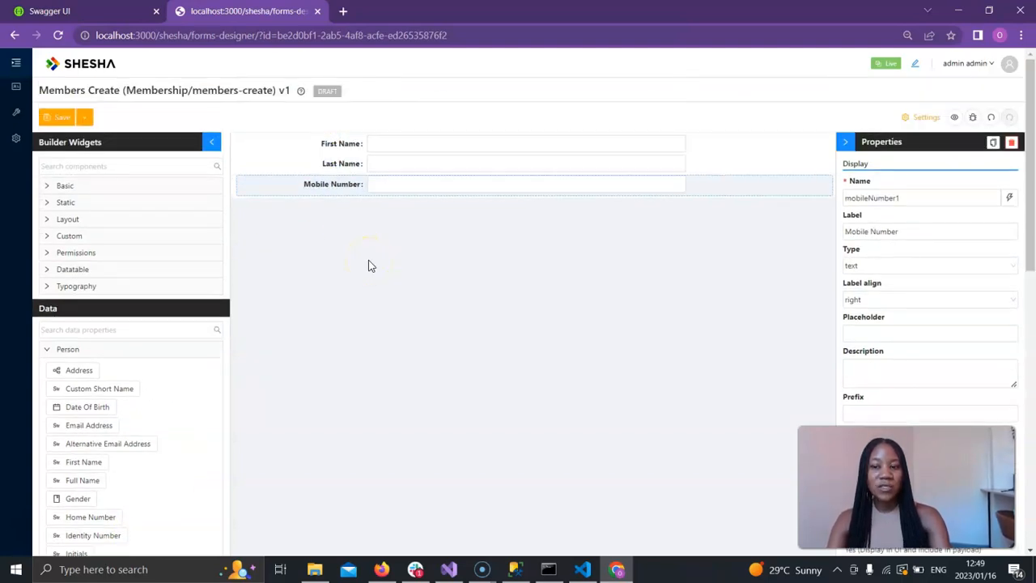
Change the label of the Mobile Number field to Cellphone Number.
left_click(69, 351)
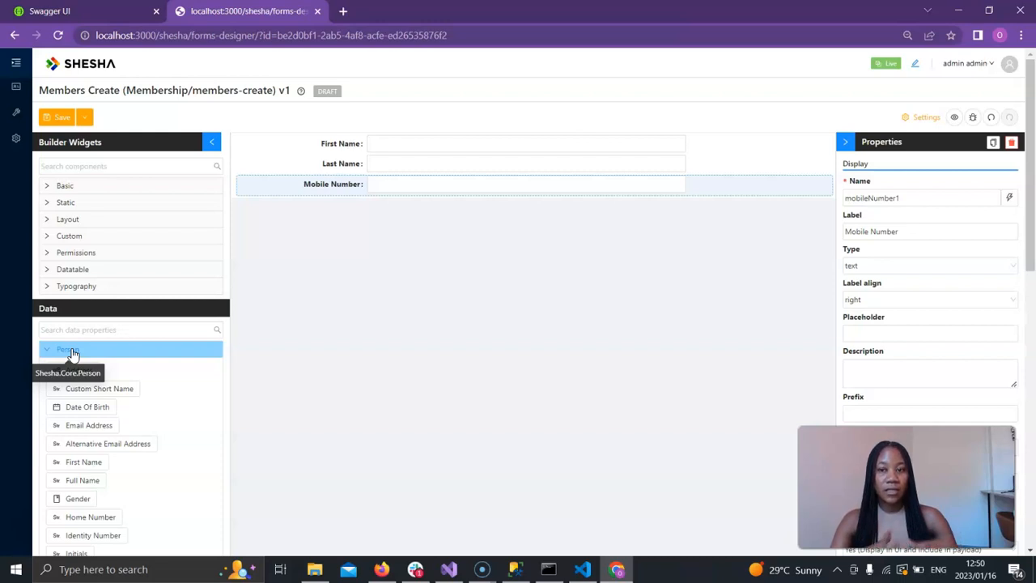
left_click(409, 403)
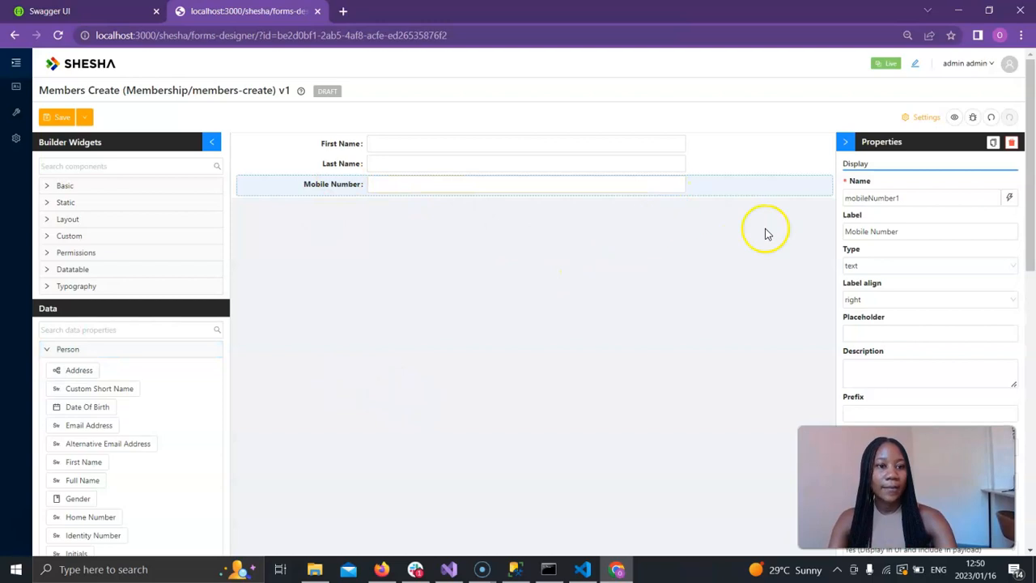
left_click(916, 234)
key("ctrl+a")
type("Cellphone N")
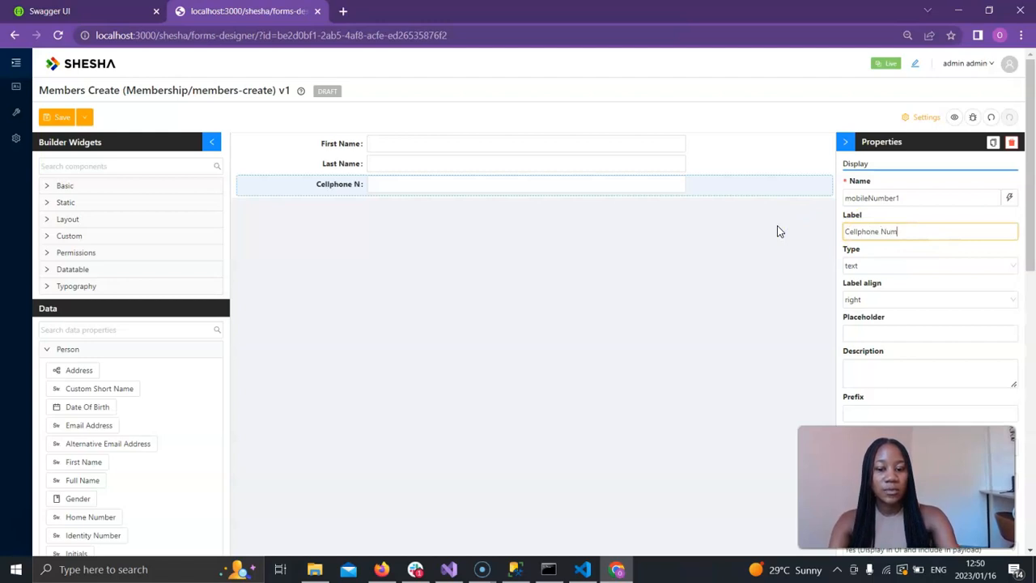
type("umber")
left_click(738, 315)
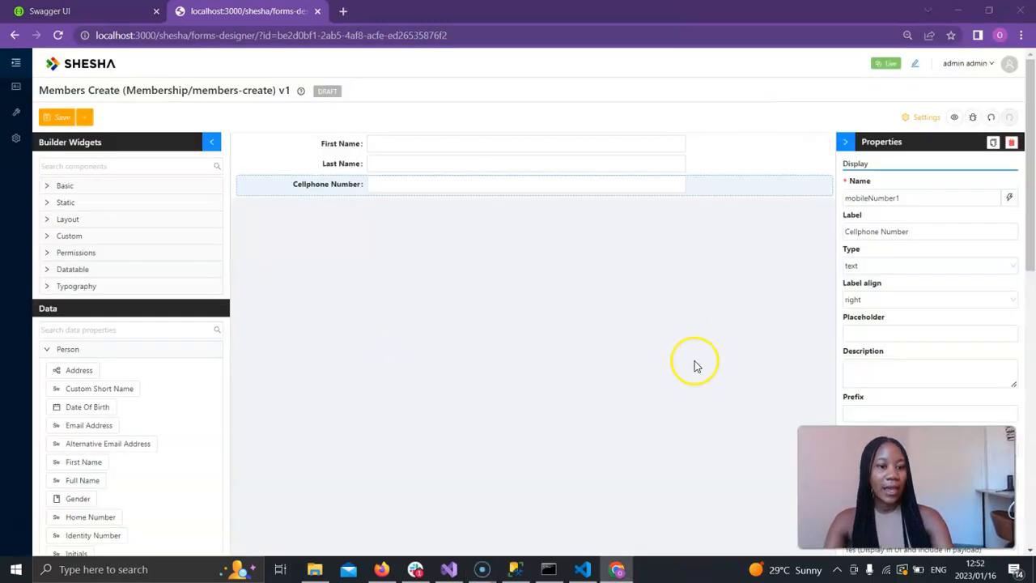
Set the form's POST Url to /api/services/Core/Person/Create in the form settings and apply it.
left_click(910, 116)
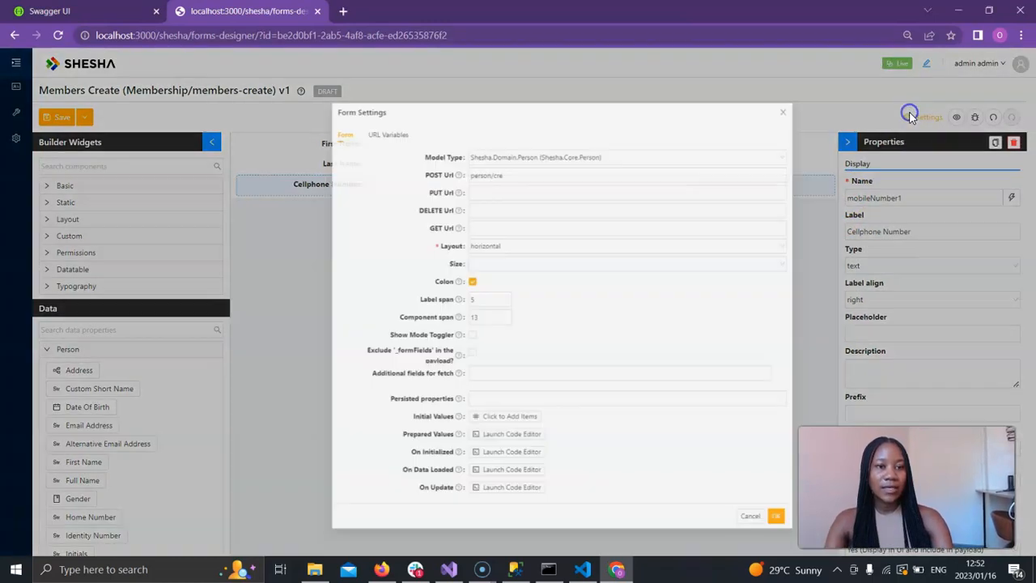
left_click(629, 245)
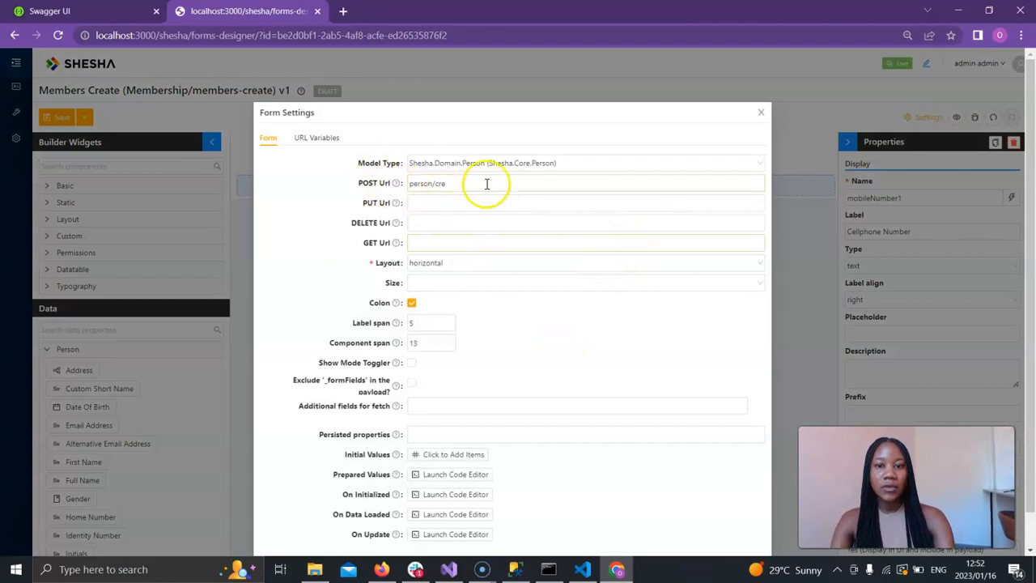
left_click(684, 183)
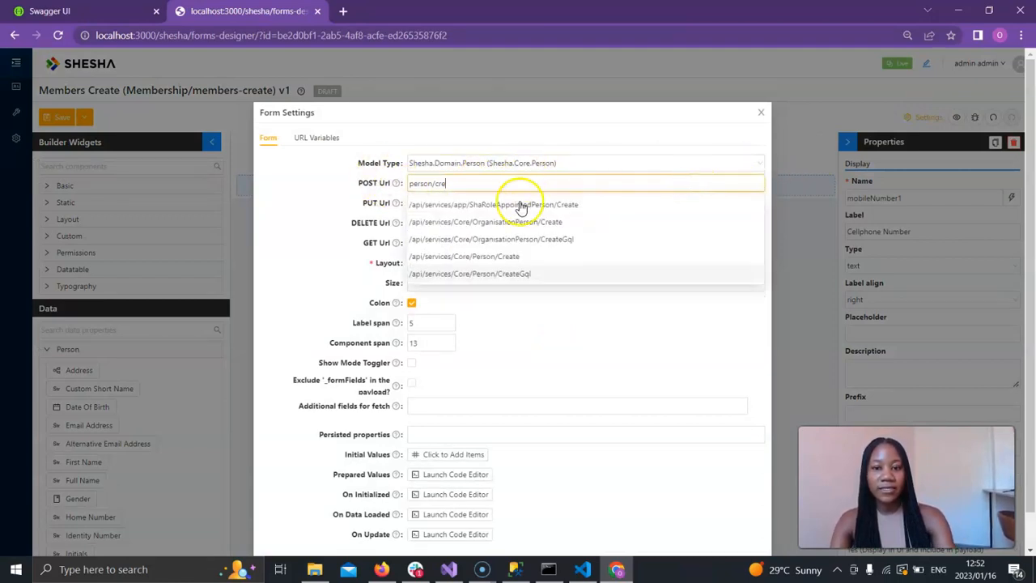
left_click(488, 257)
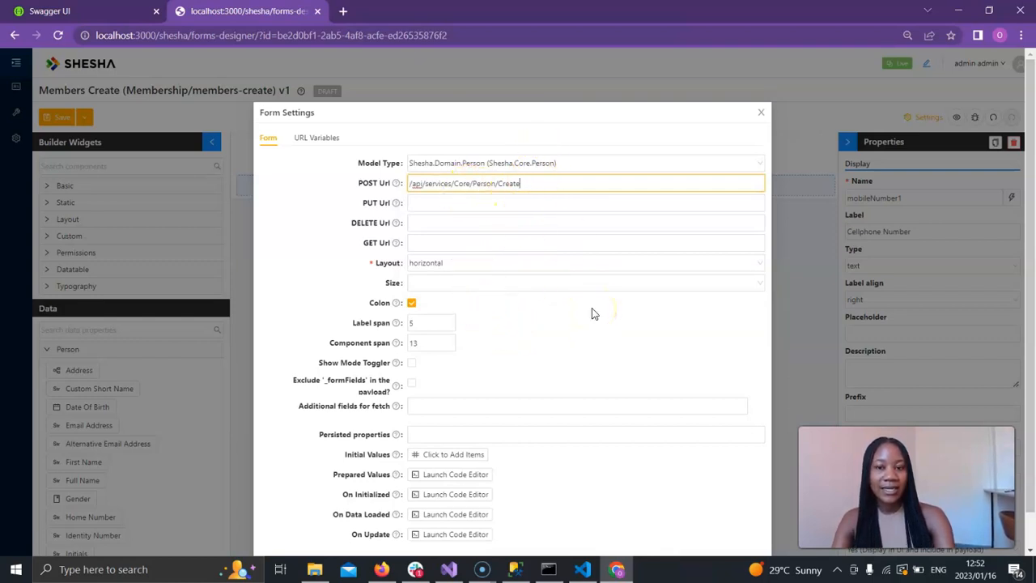
scroll(592, 314, "down", 2)
left_click(751, 531)
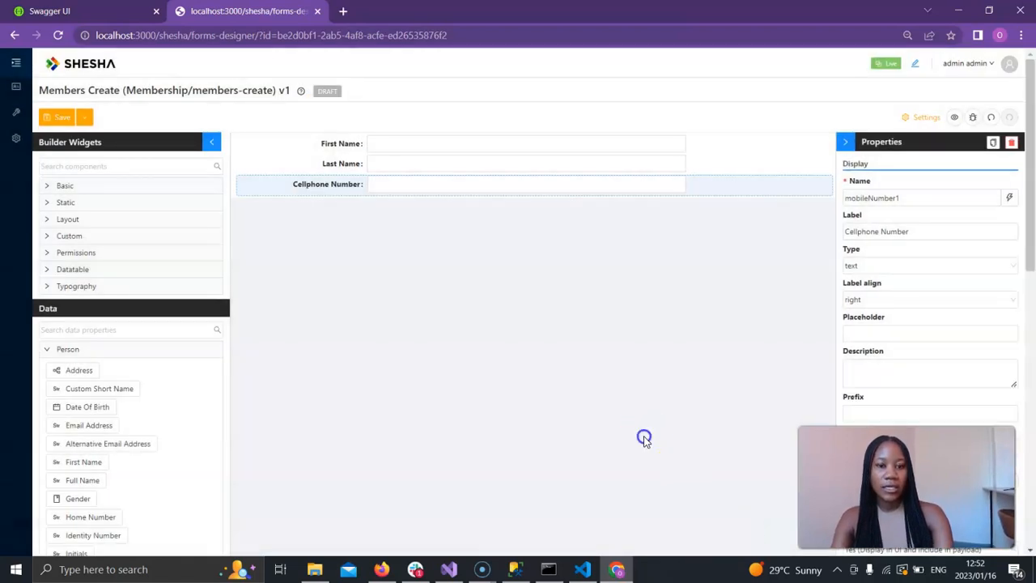
Collapse the Person data properties, then save the members-create form and set it as ready.
scroll(644, 440, "down", 5)
scroll(644, 442, "up", 5)
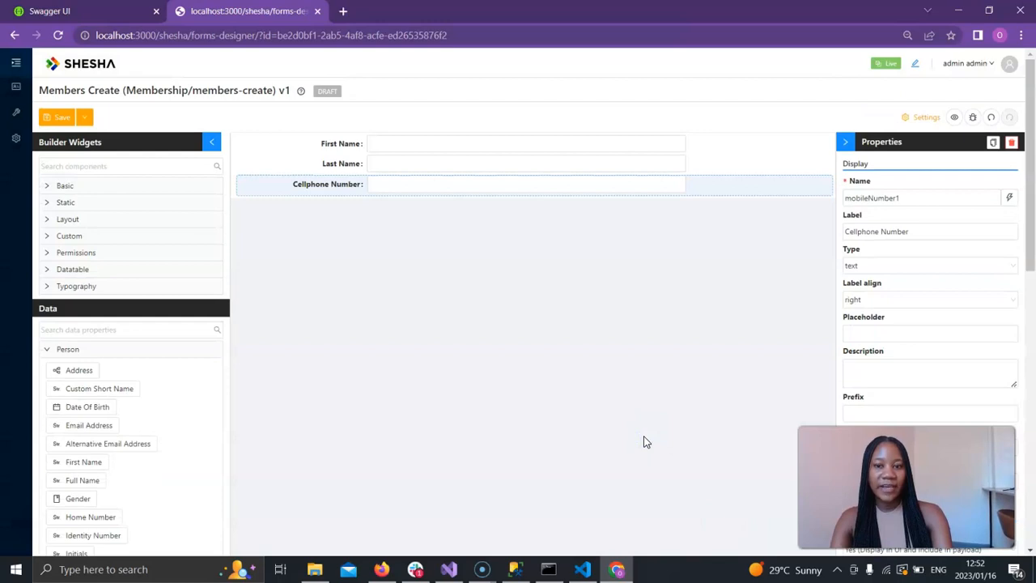
left_click(129, 350)
left_click(129, 350)
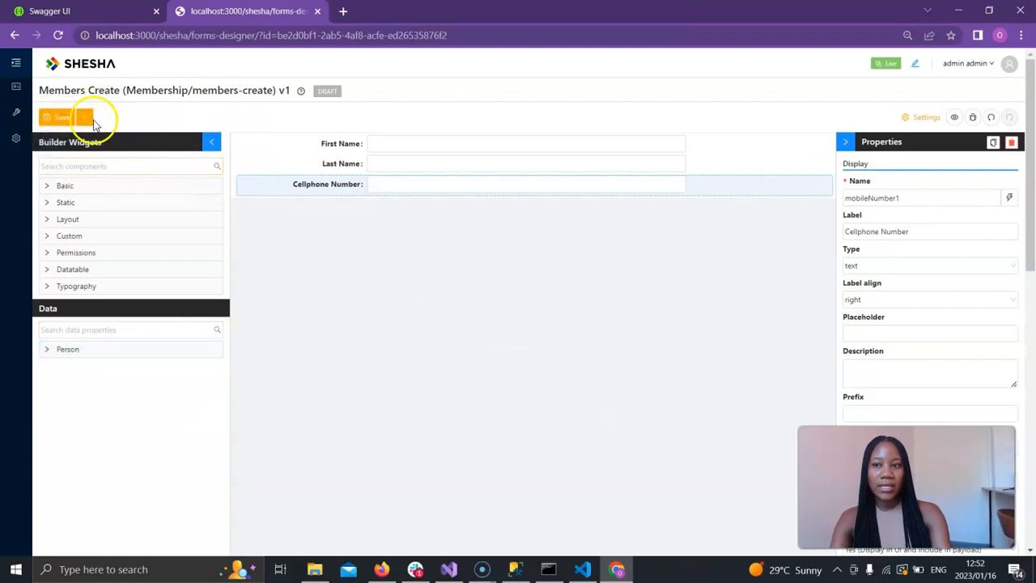
mouse_move(86, 120)
left_click(73, 156)
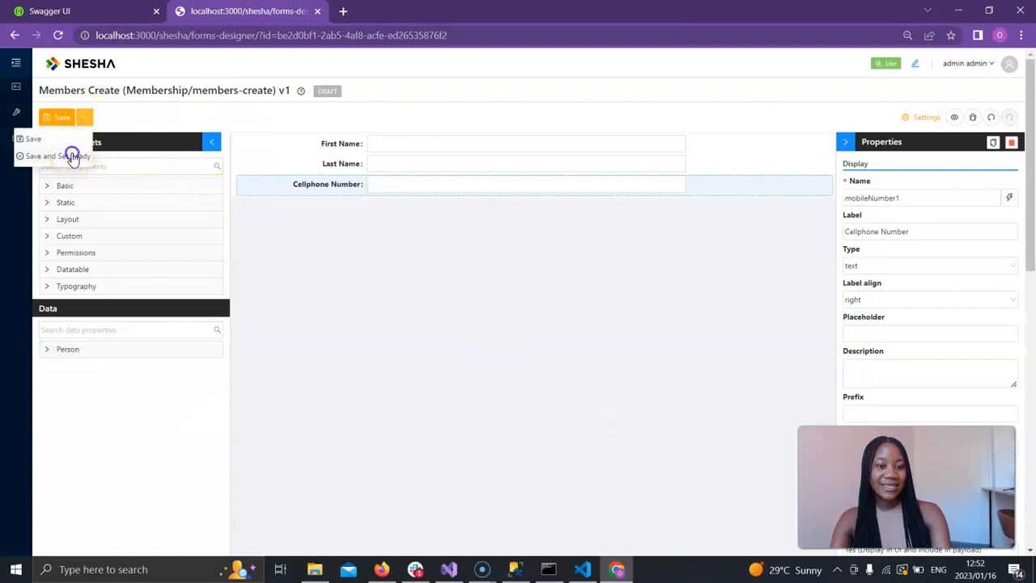
Confirm setting the members-create form as ready, then publish the form.
left_click(604, 172)
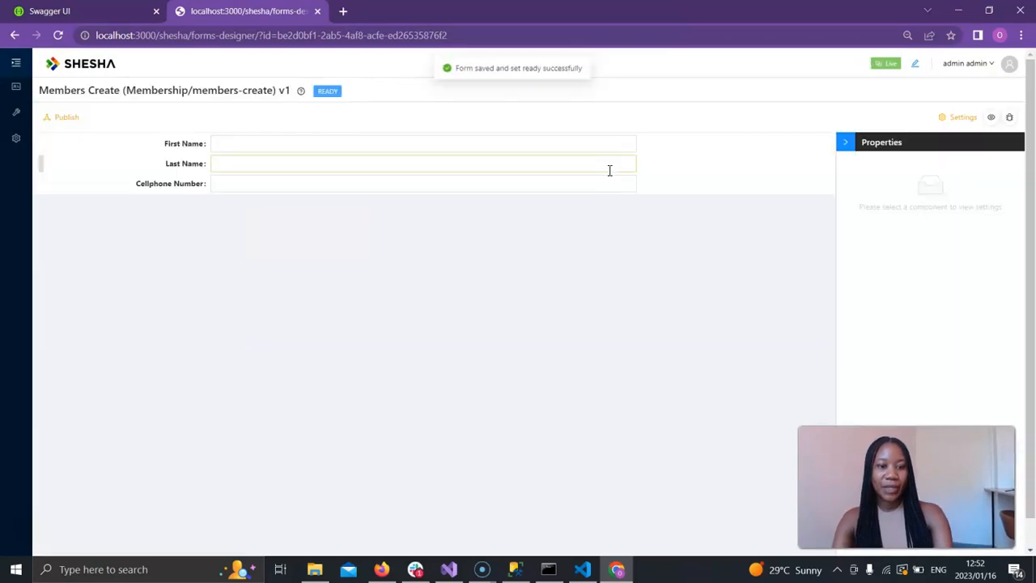
left_click(64, 119)
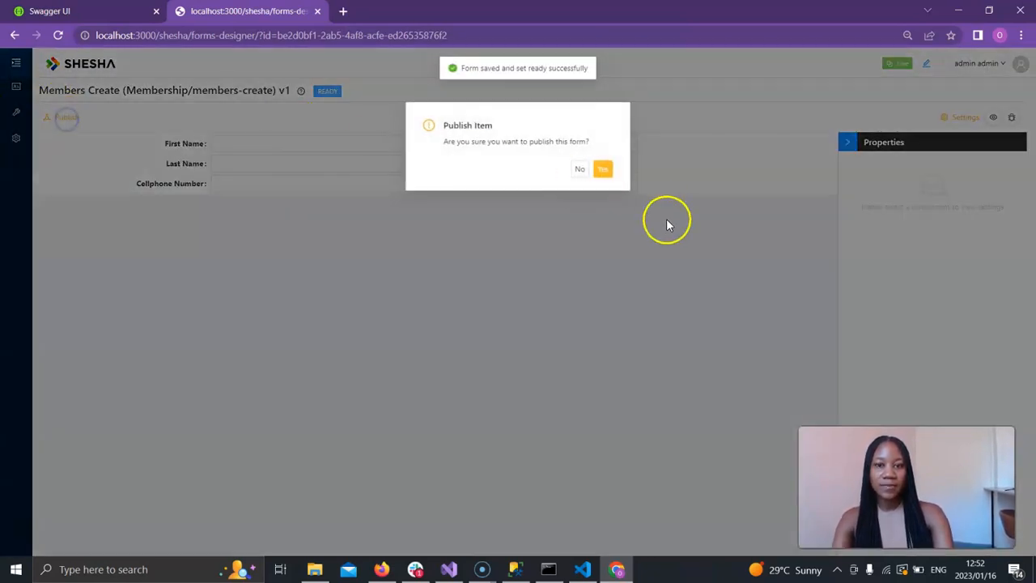
left_click(600, 167)
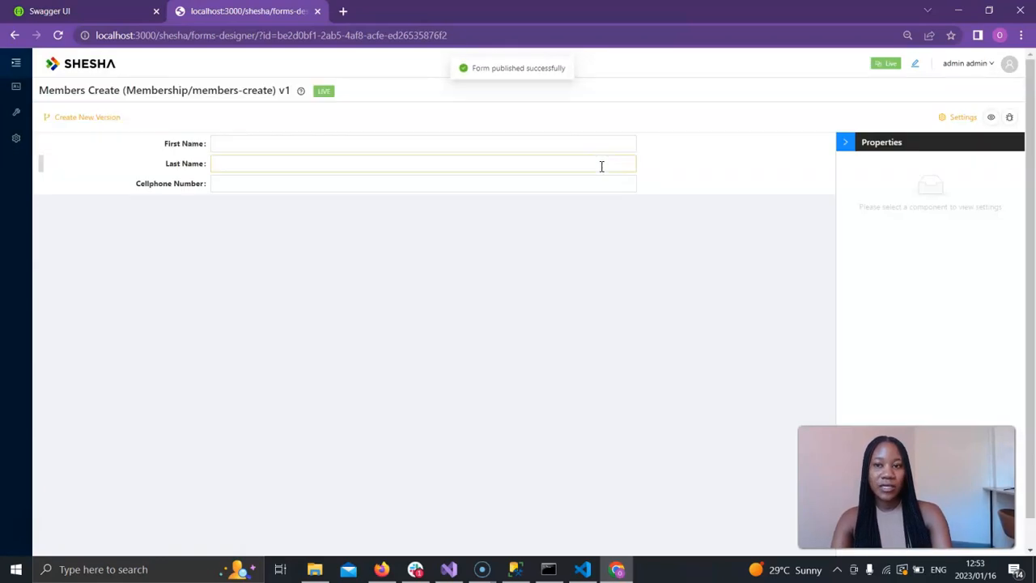
left_click(509, 294)
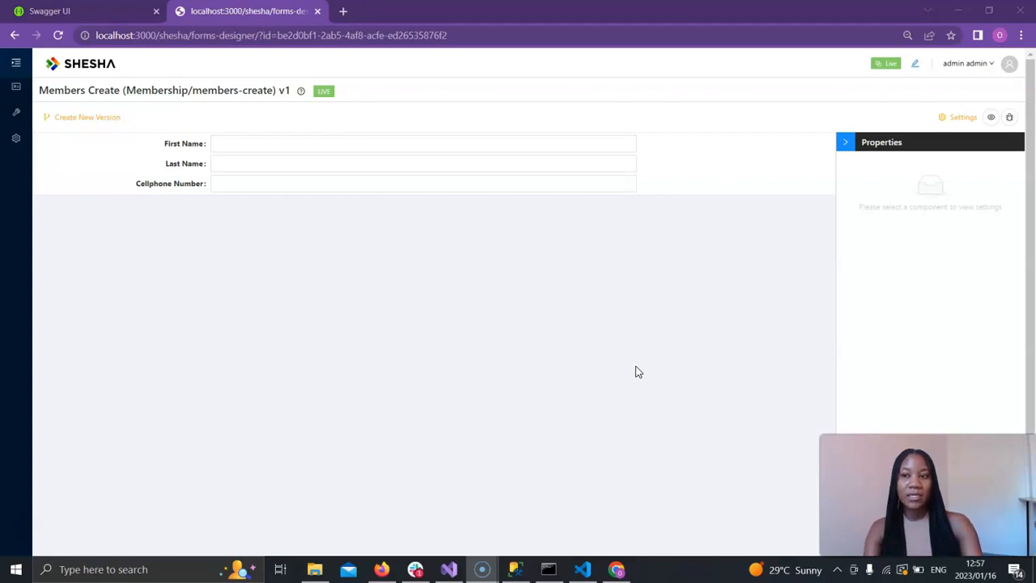
Open the members-table form from the Forms configuration in the designer and create a new version of it.
left_click(14, 64)
left_click(62, 164)
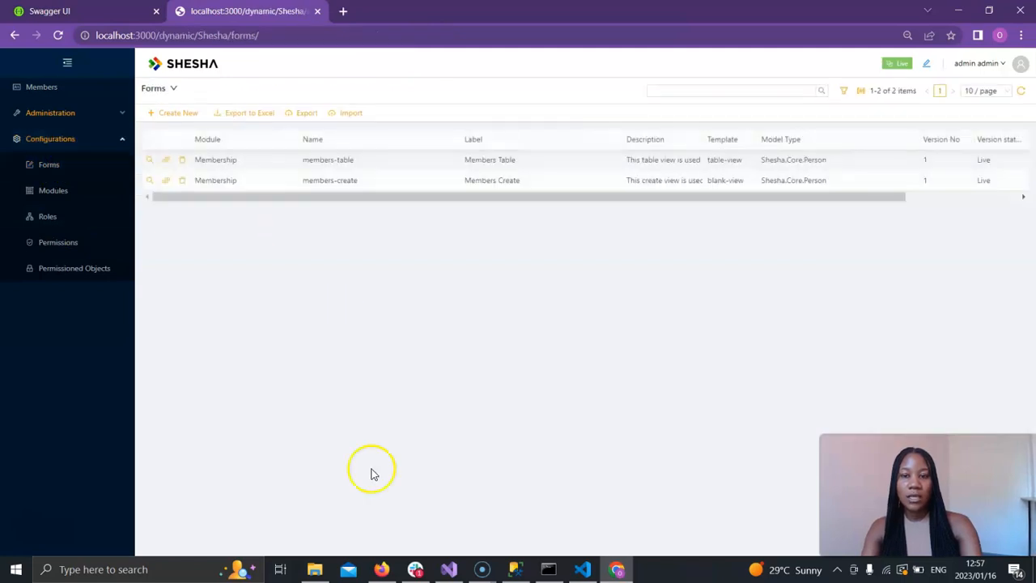
left_click(166, 165)
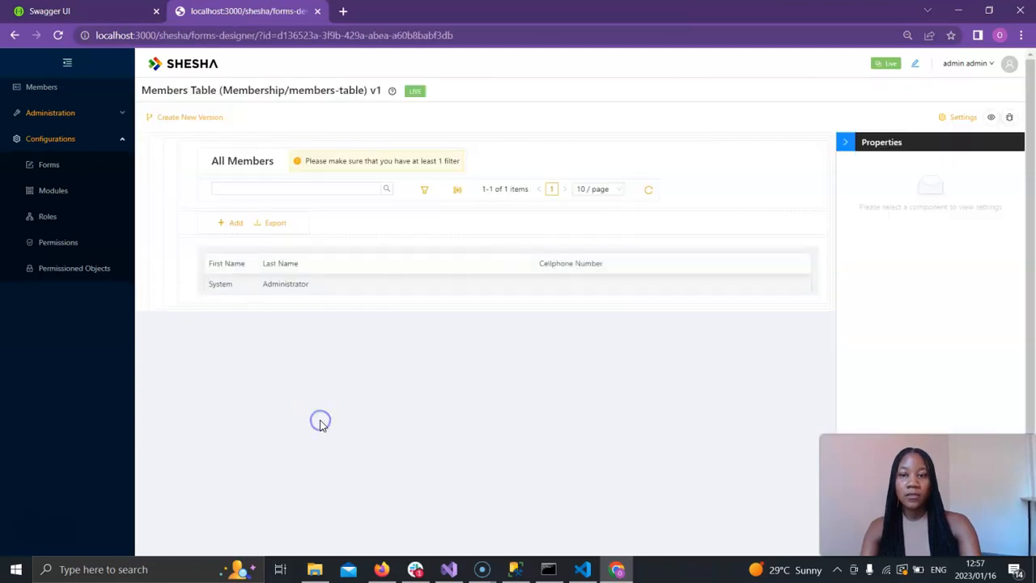
left_click(68, 63)
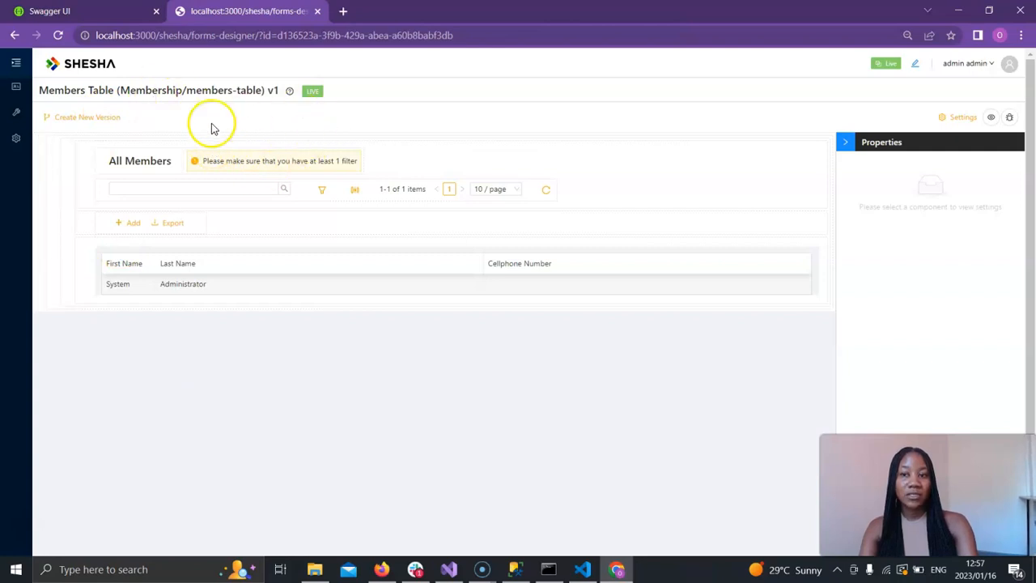
left_click(115, 121)
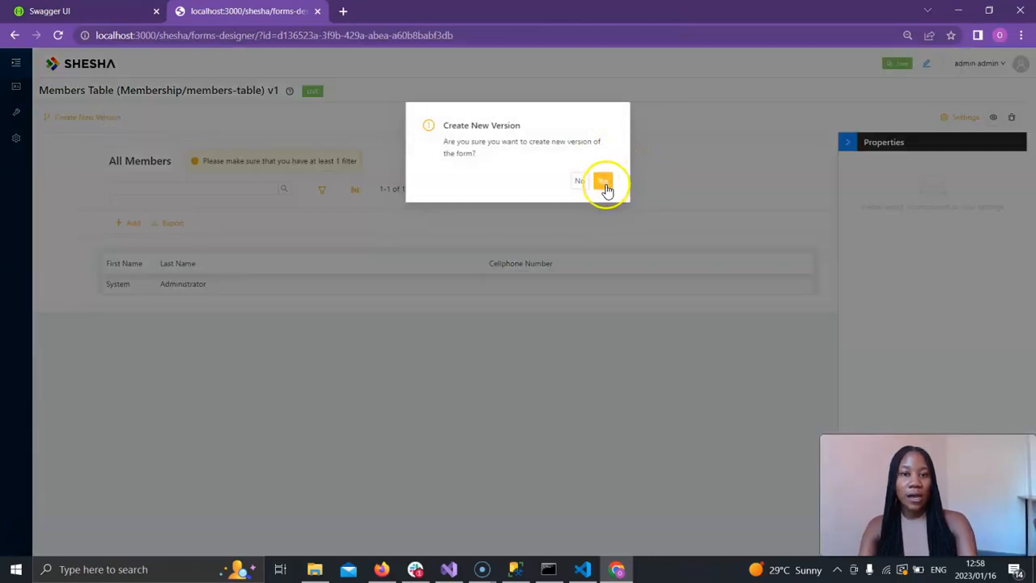
left_click(605, 183)
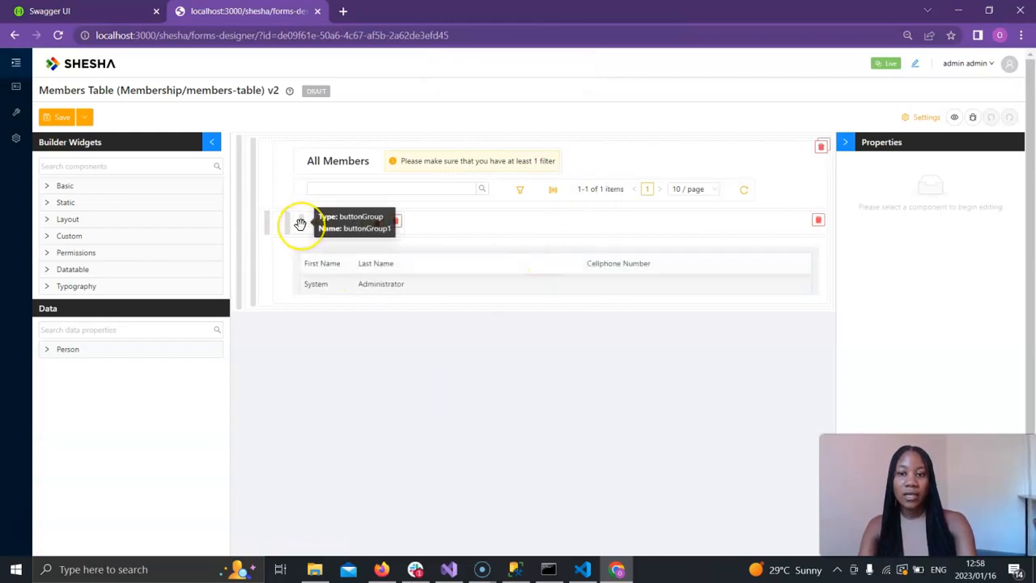
Customize the button group above the members table, changing the Add button's label to Create Member.
left_click(300, 224)
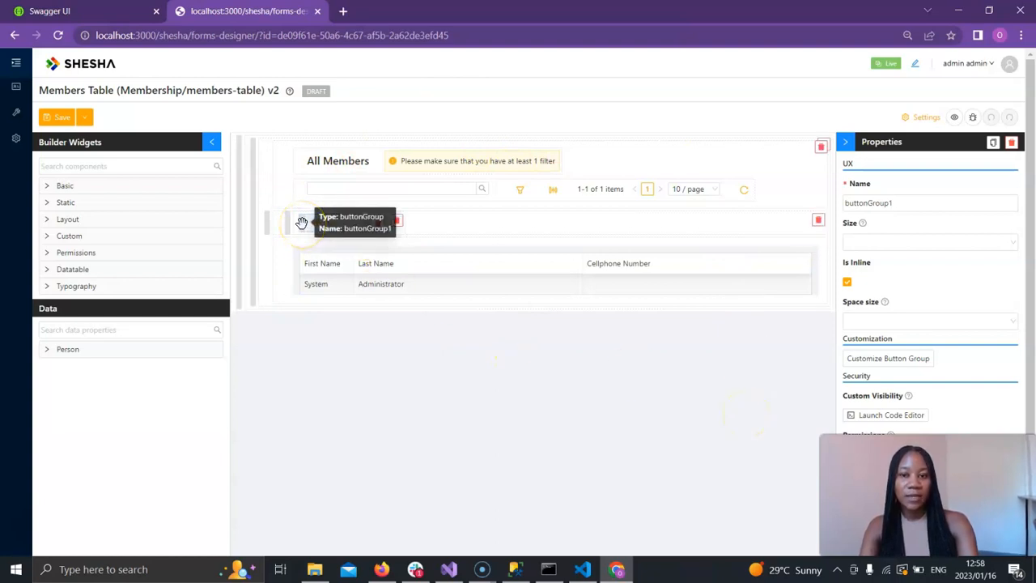
scroll(999, 407, "down", 1)
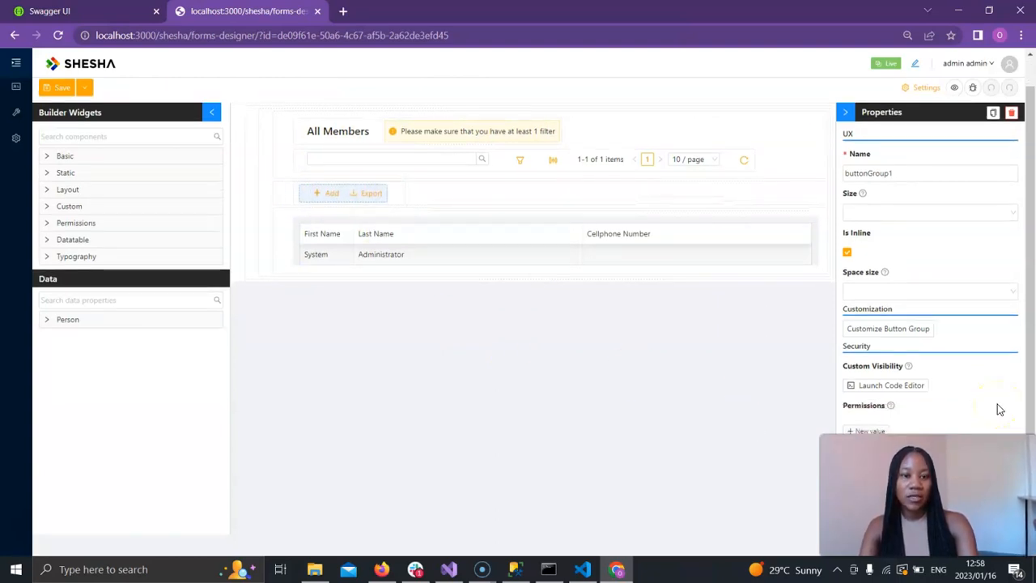
left_click(900, 332)
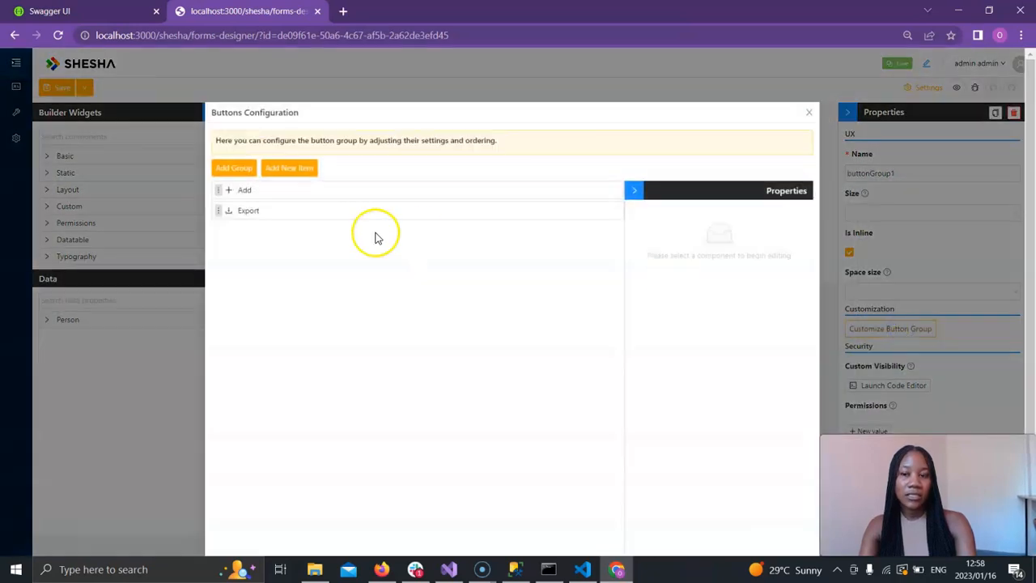
left_click(219, 192)
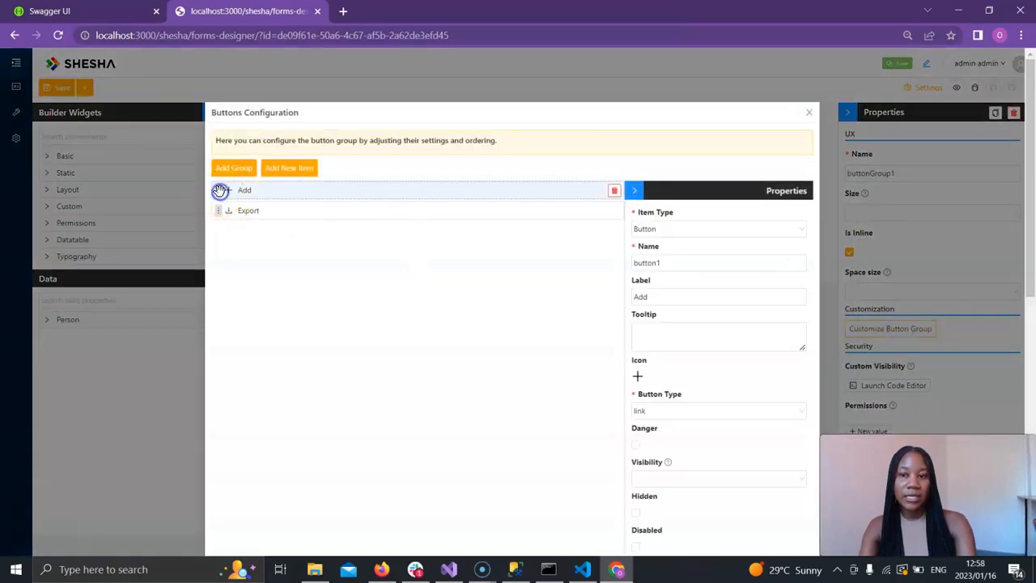
left_click(666, 294)
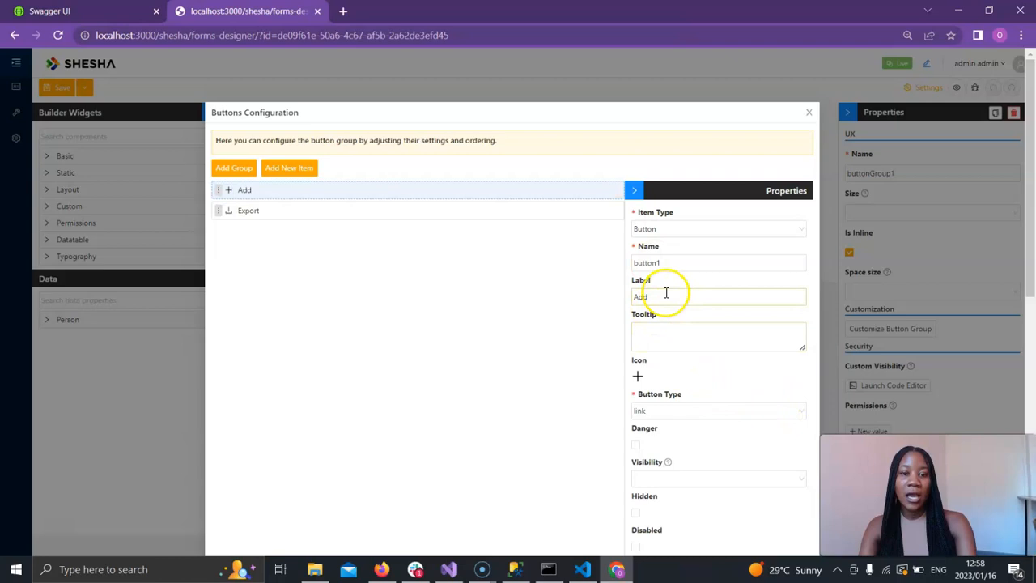
left_click_drag(664, 294, 572, 295)
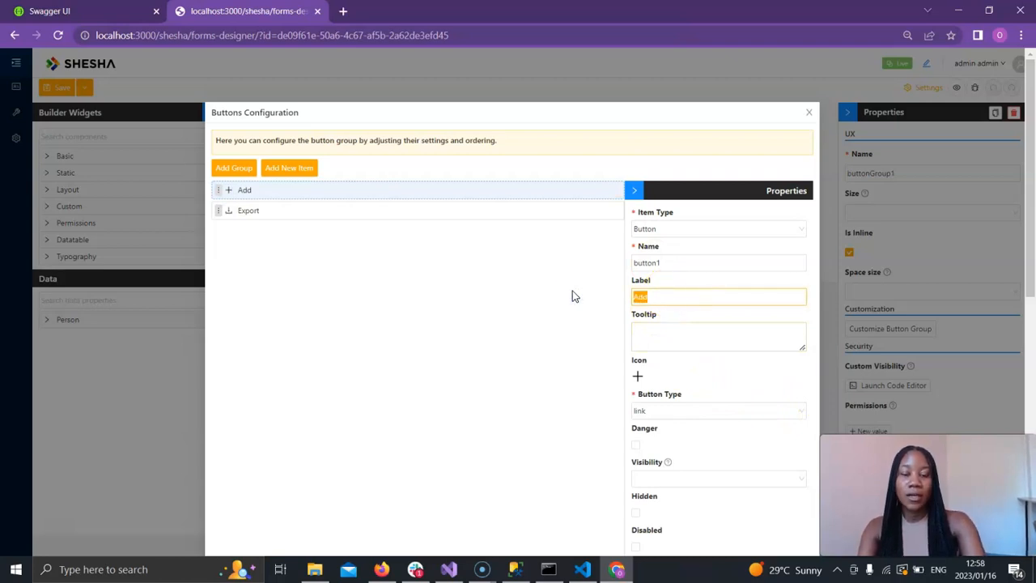
type("Create")
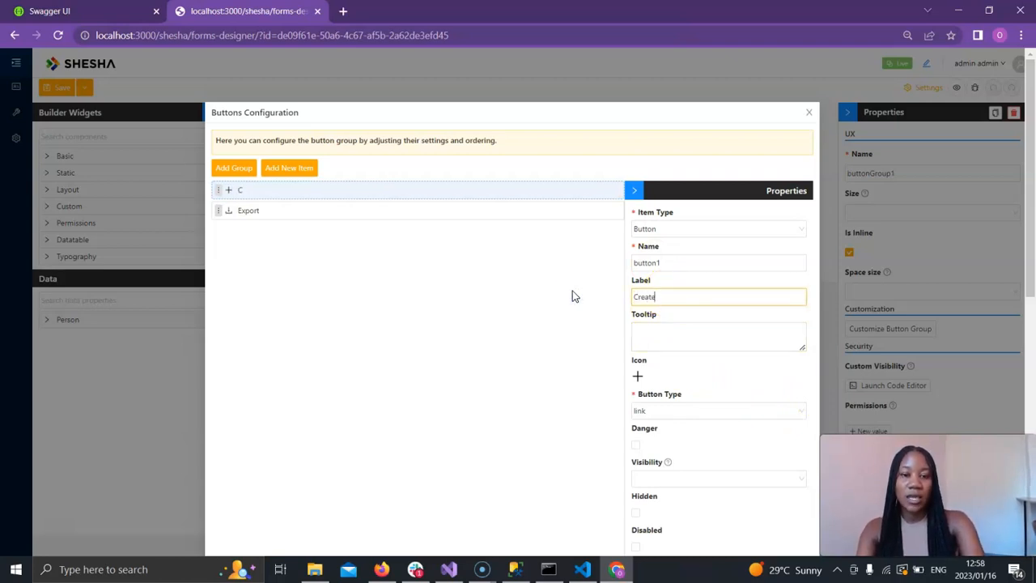
type(" Member")
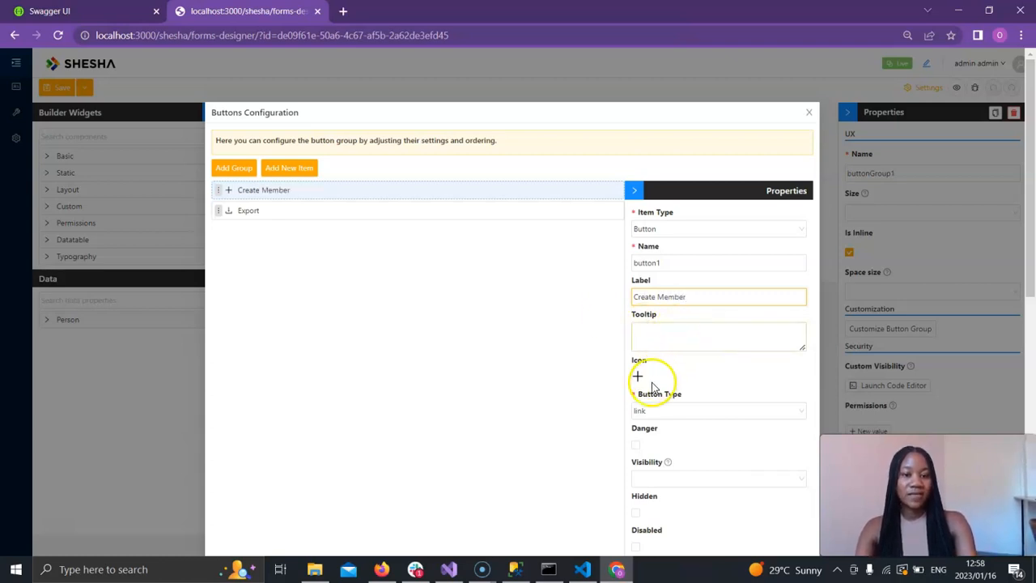
Set the button's Show Dialog title to Add New Member and its modal form to Membership:members-create.
scroll(656, 385, "down", 2)
scroll(655, 387, "down", 3)
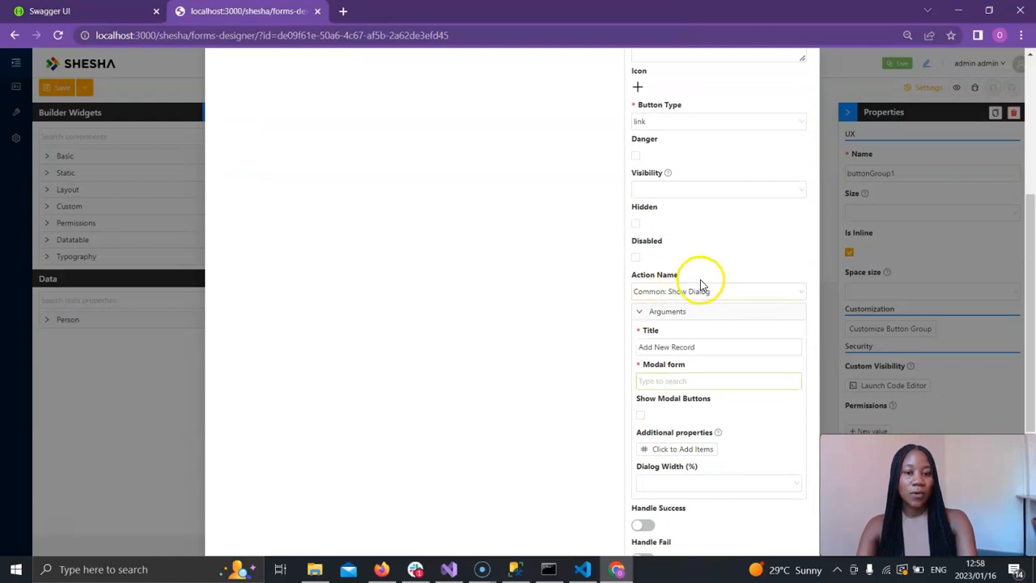
scroll(581, 328, "up", 1)
scroll(581, 328, "down", 3)
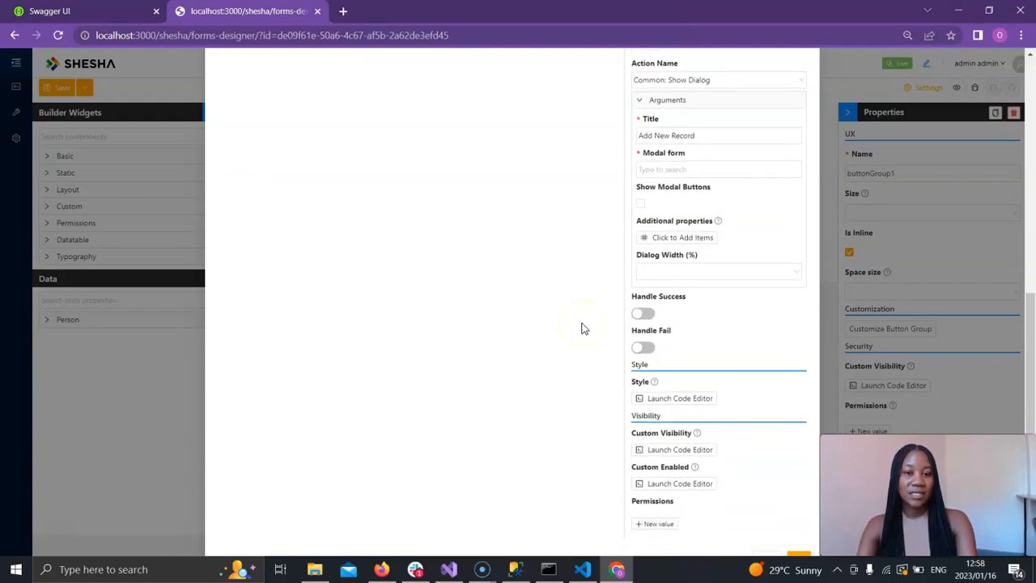
scroll(581, 328, "up", 1)
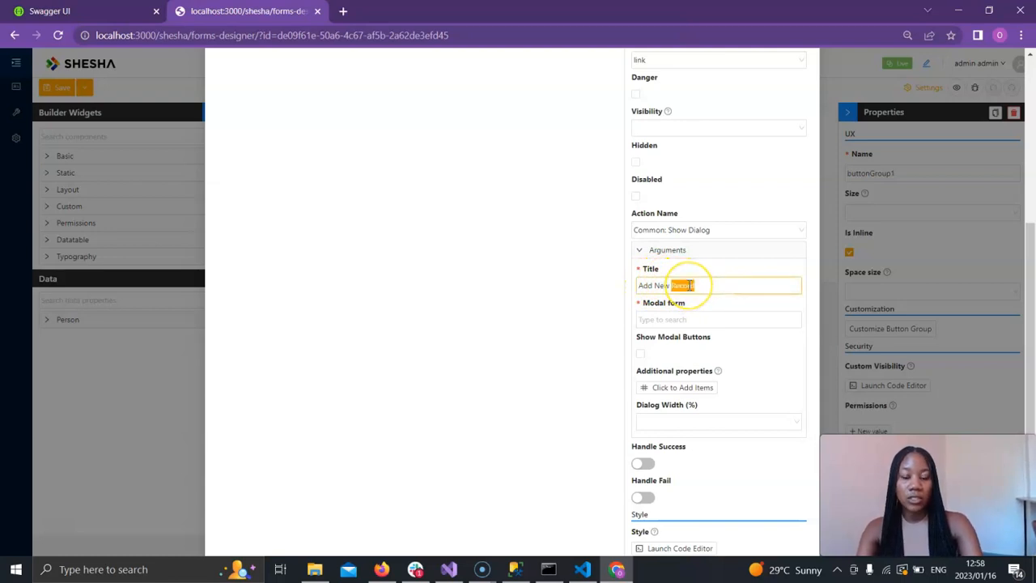
type("ember")
left_click(676, 319)
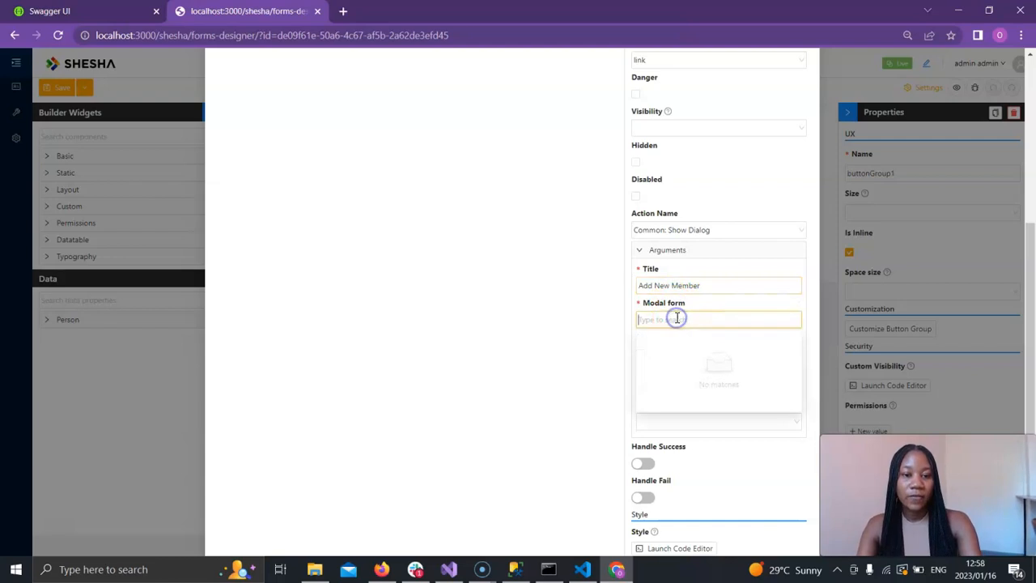
type("members")
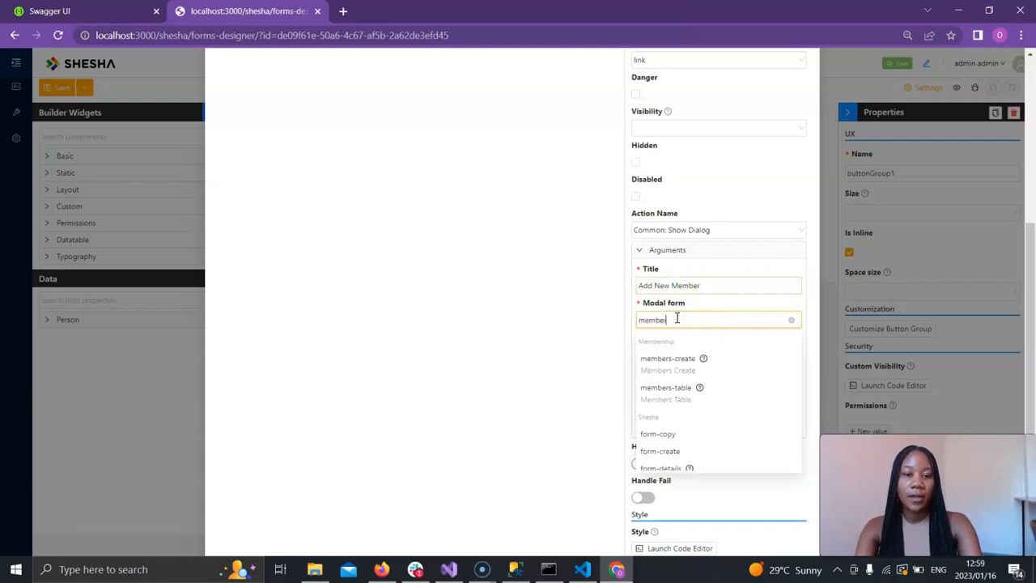
left_click(687, 369)
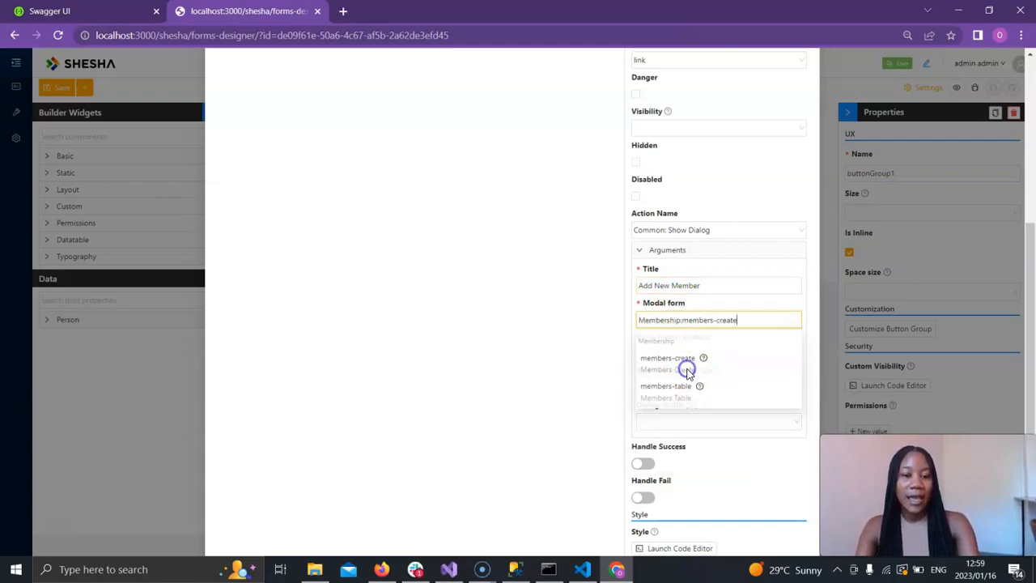
left_click(771, 318)
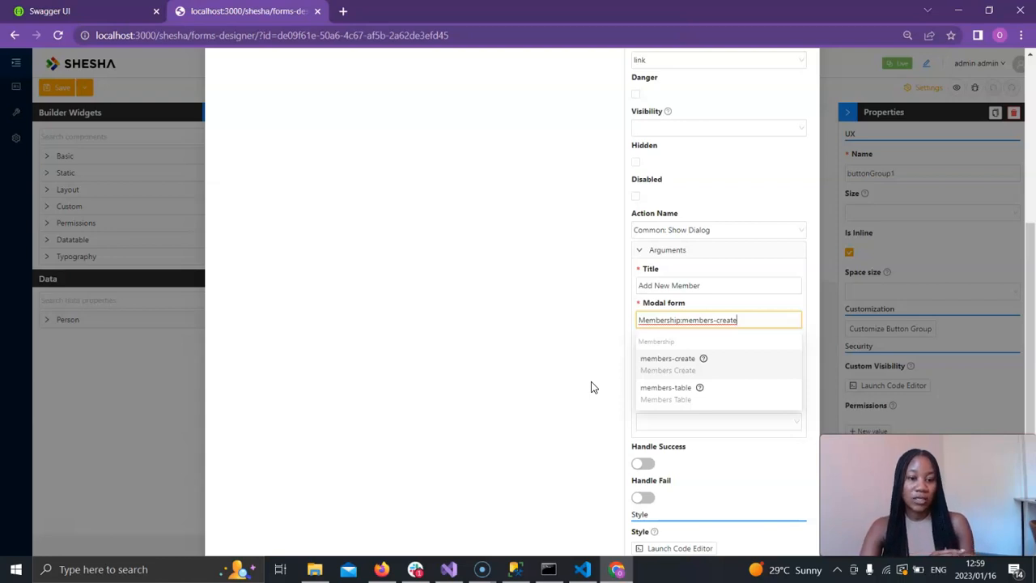
left_click(666, 364)
Enable Show Modal Buttons for the dialog, with POST as the submit HTTP verb.
scroll(563, 349, "down", 1)
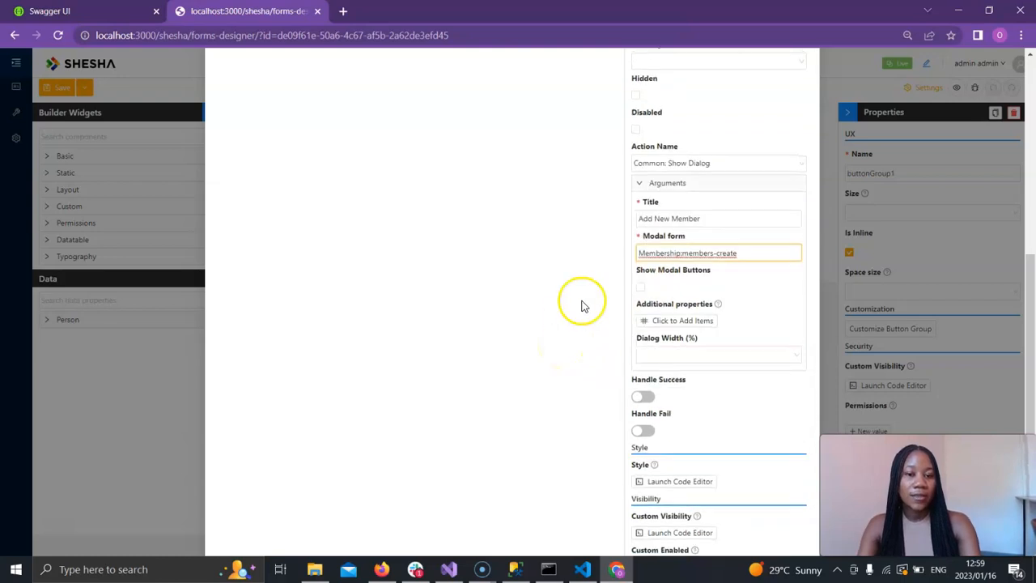
left_click(640, 288)
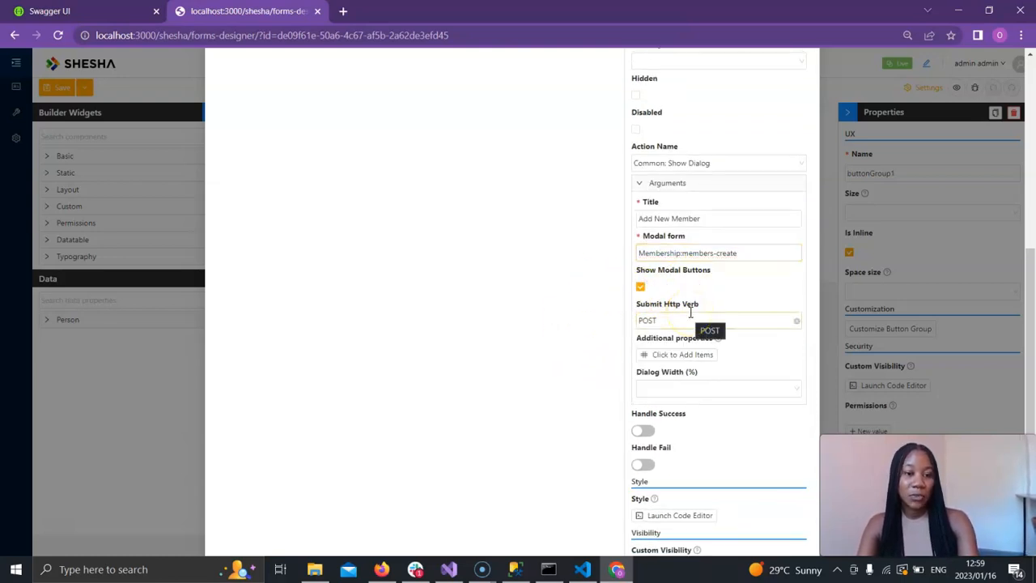
scroll(709, 377, "down", 1)
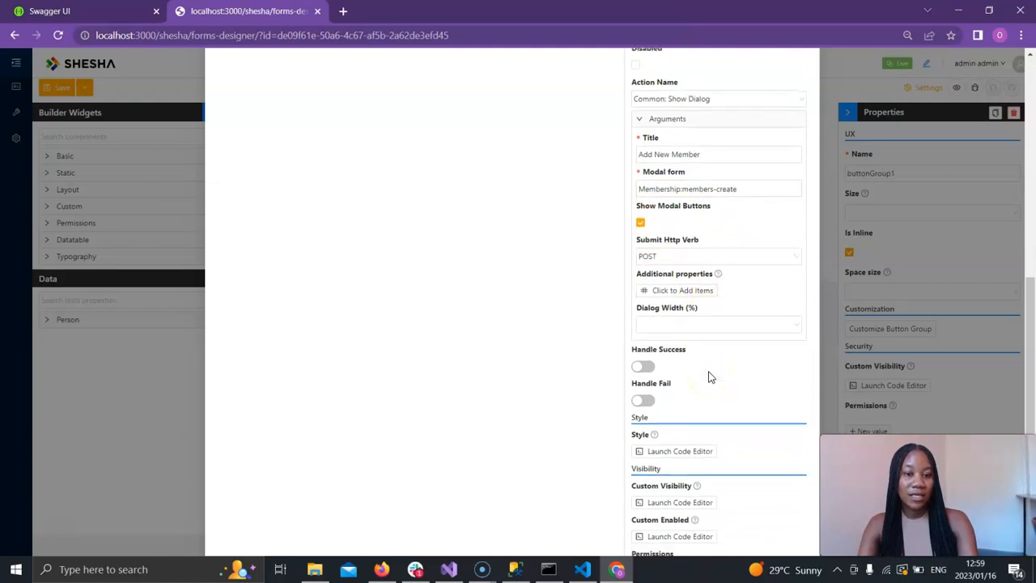
left_click(690, 242)
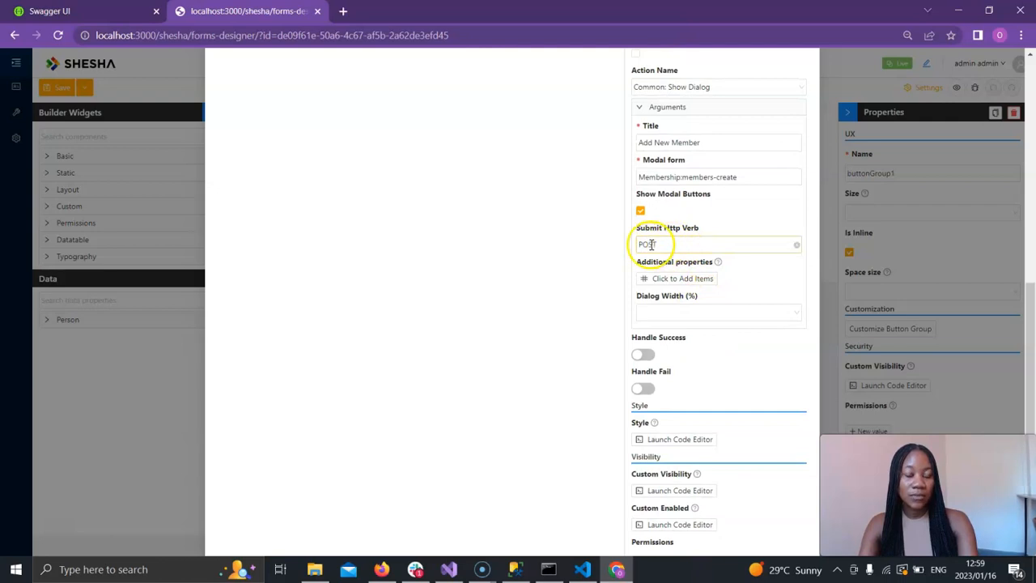
Enable Handle Success with the TABLE_VIEW_TEMPLATE_ID: Refresh table action and save the buttons configuration.
scroll(692, 296, "down", 1)
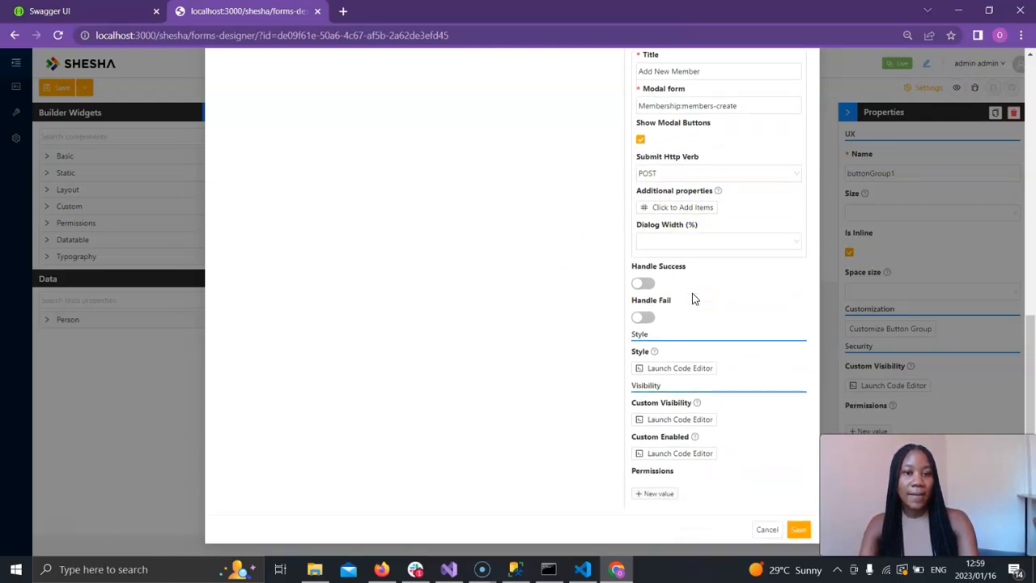
left_click(643, 285)
scroll(710, 335, "down", 1)
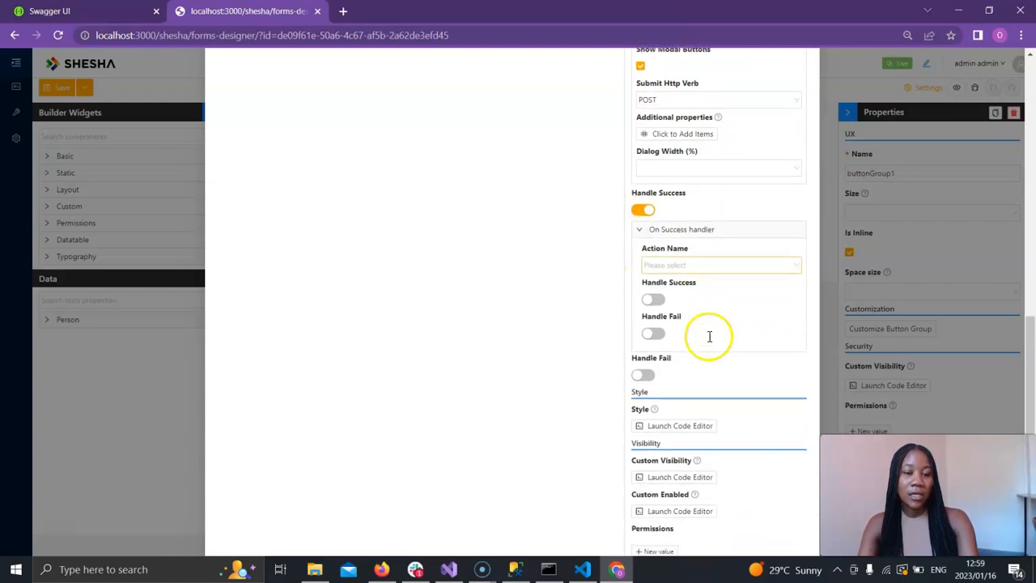
left_click(676, 251)
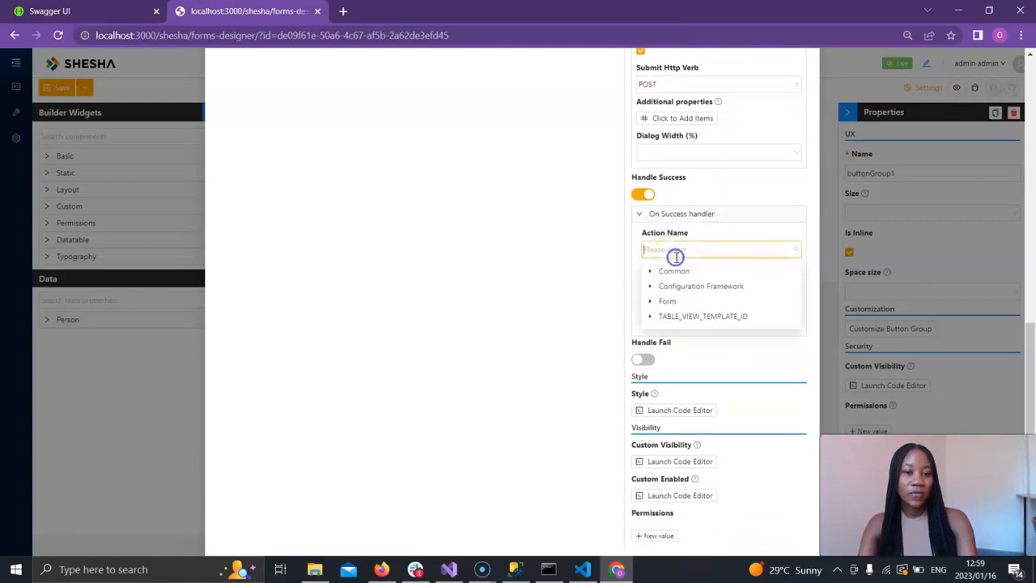
left_click(649, 318)
left_click(682, 331)
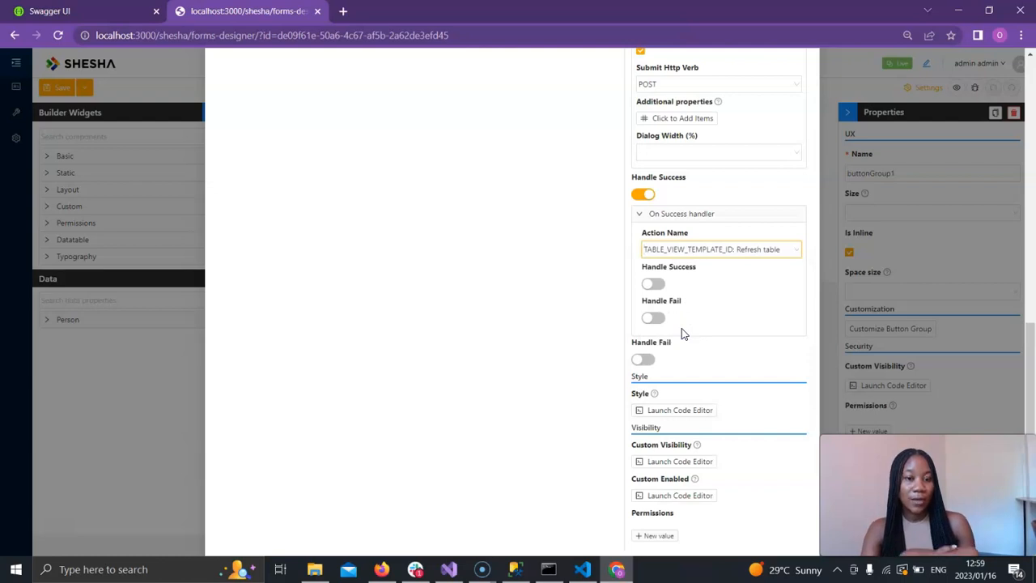
scroll(682, 331, "up", 10)
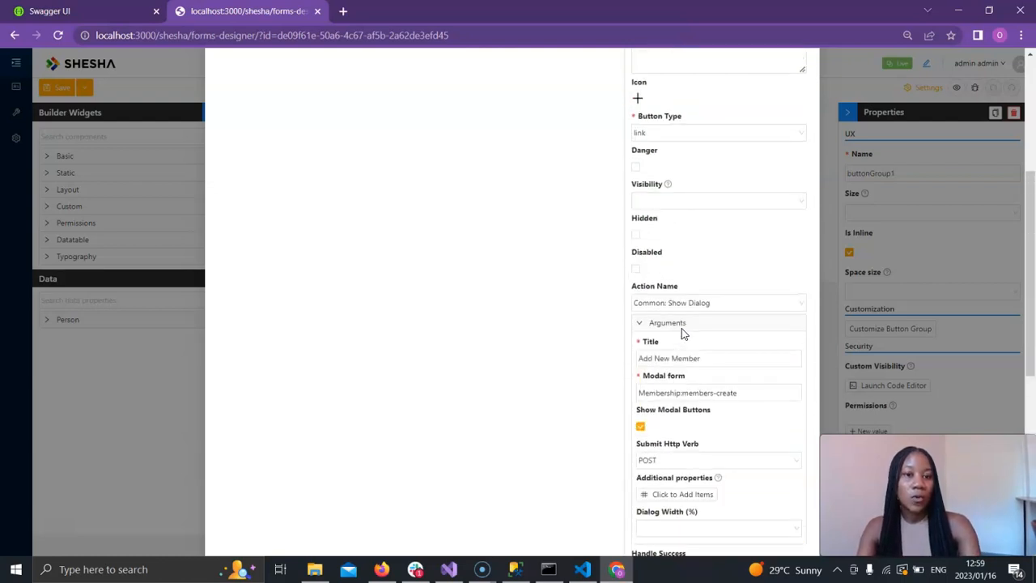
scroll(681, 328, "down", 10)
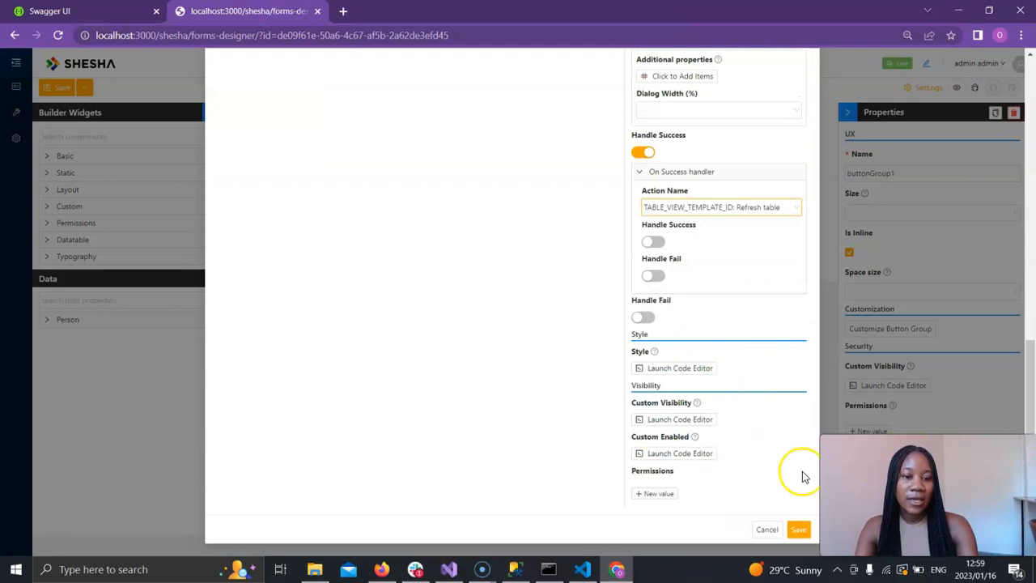
left_click(800, 529)
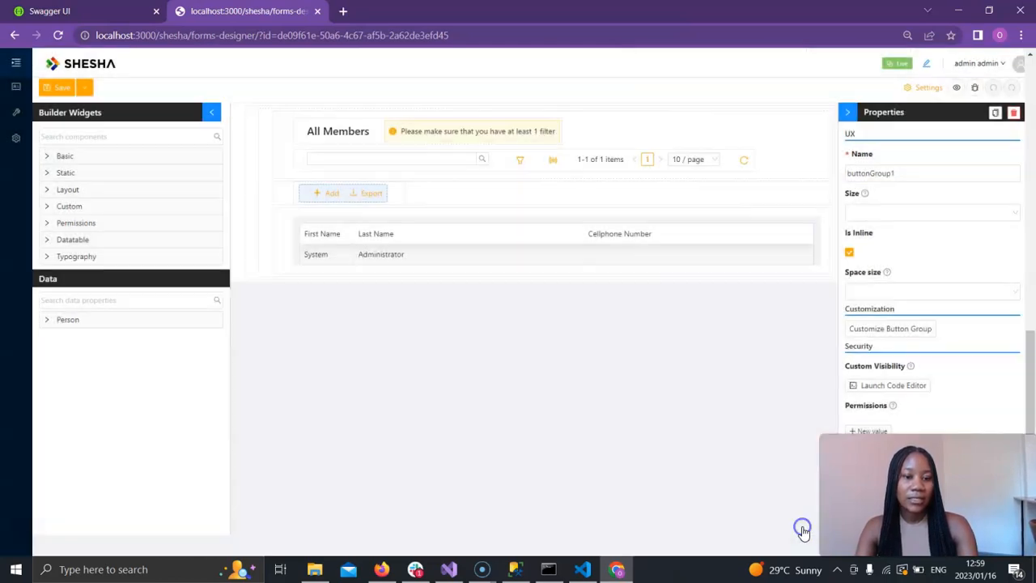
Try out the Create Member button in the designer to preview its Add New Member dialog, then cancel the dialog.
left_click(394, 245)
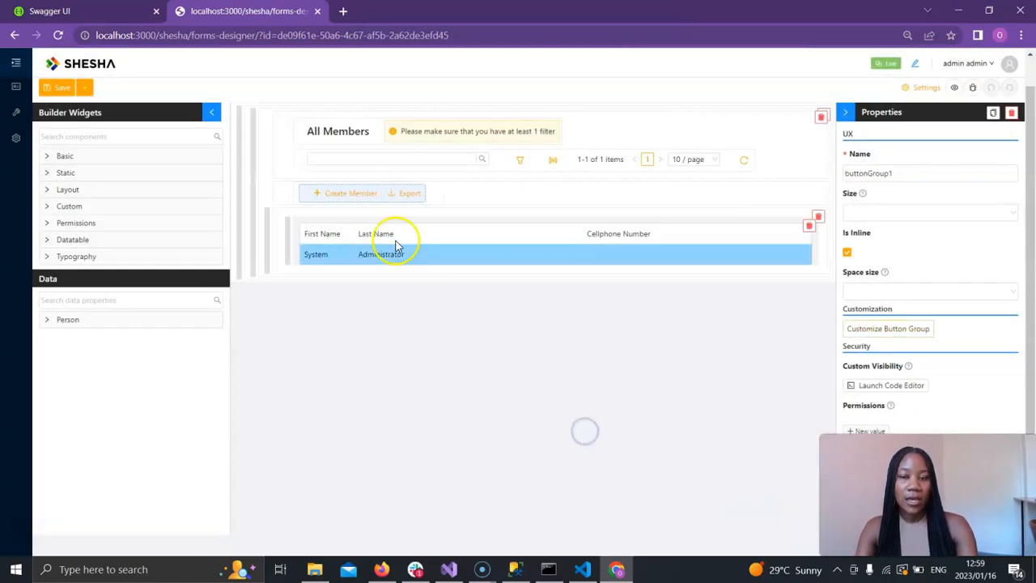
left_click(348, 202)
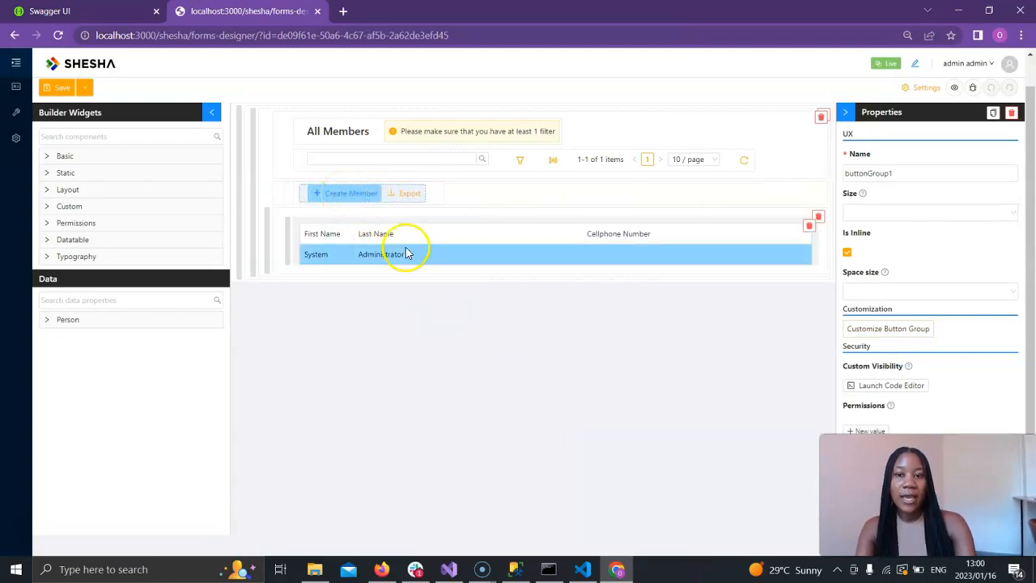
left_click(354, 202)
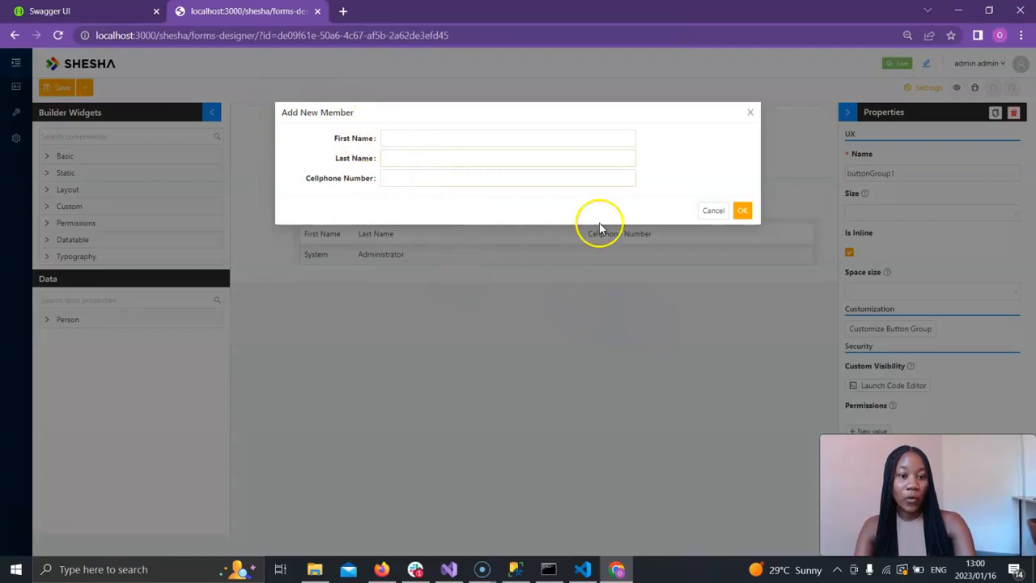
left_click(714, 213)
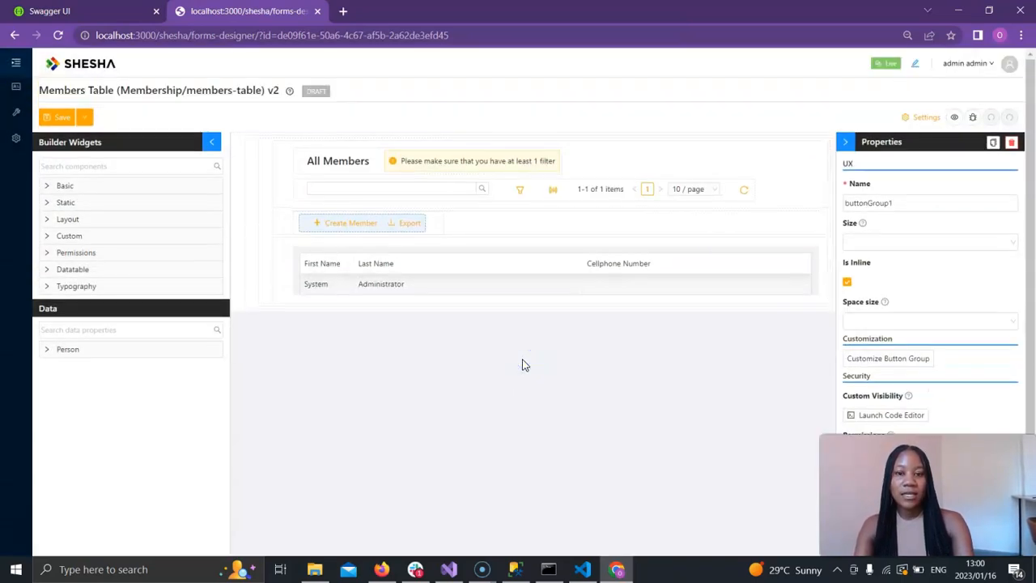
Save the members-table form and switch the configuration item view mode to Latest.
left_click(57, 118)
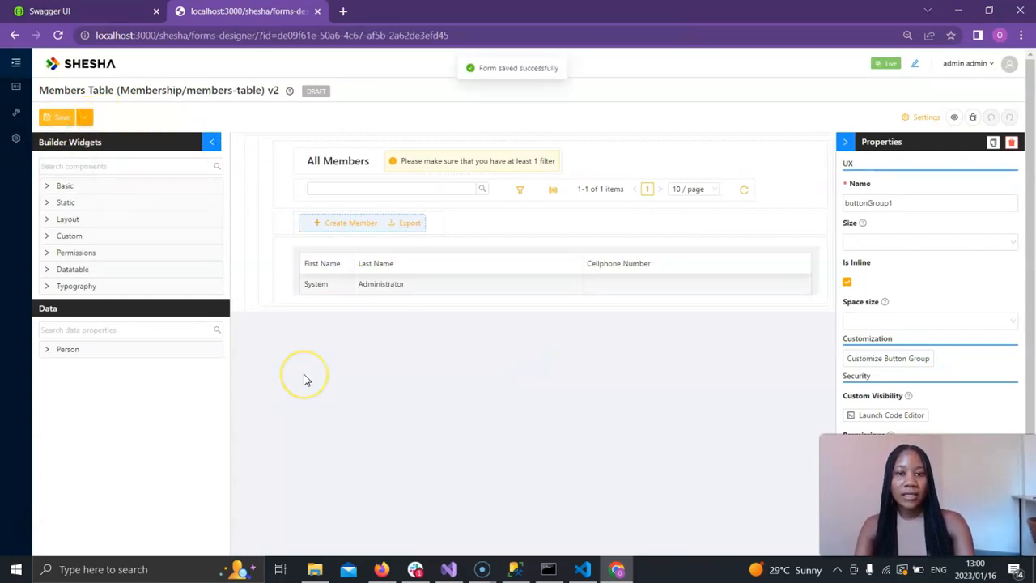
left_click(888, 70)
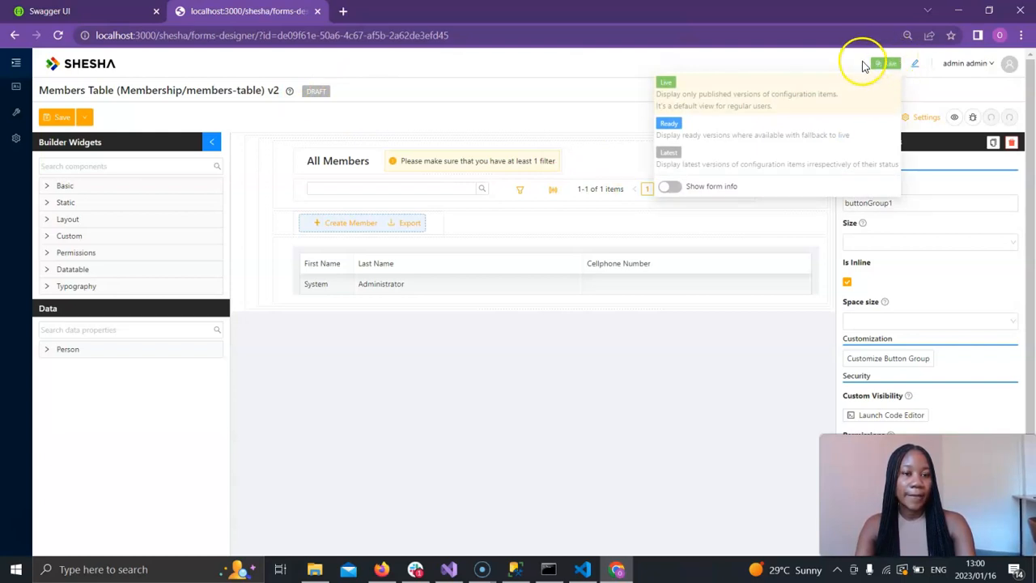
left_click(718, 155)
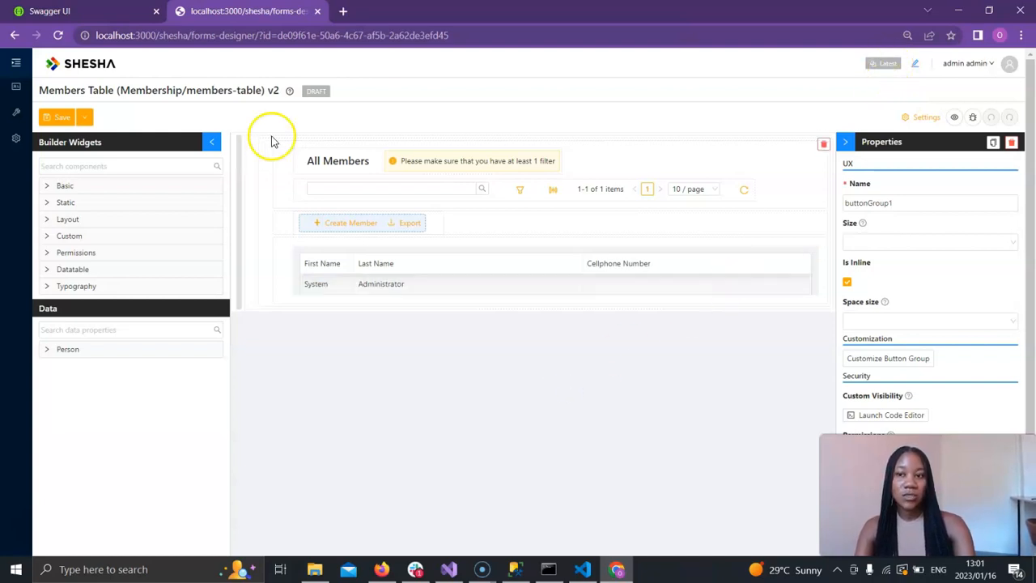
left_click(57, 117)
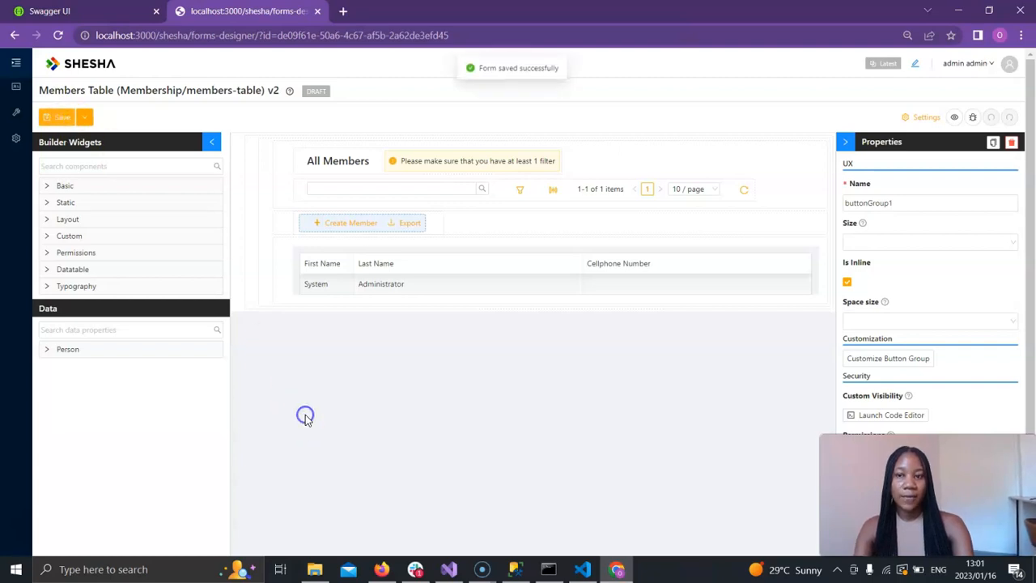
Open the Members page from the main navigation and collapse the navigation sidebar.
left_click(12, 71)
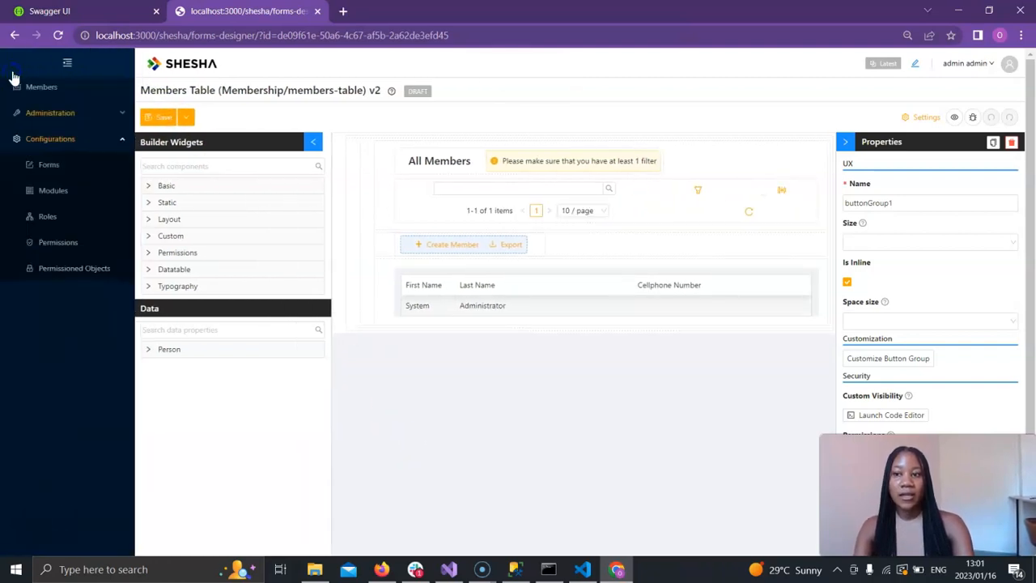
left_click(80, 140)
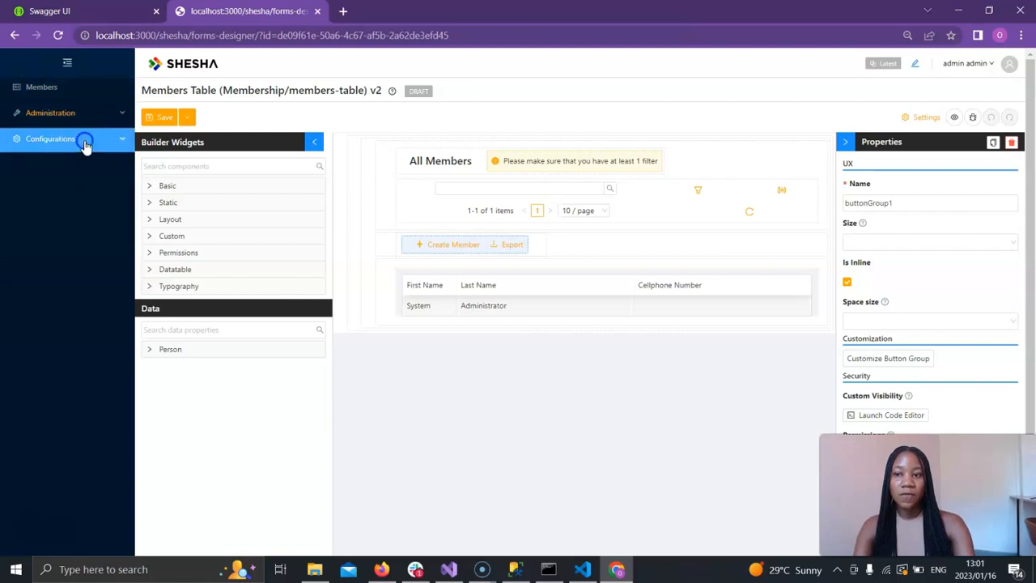
left_click(63, 96)
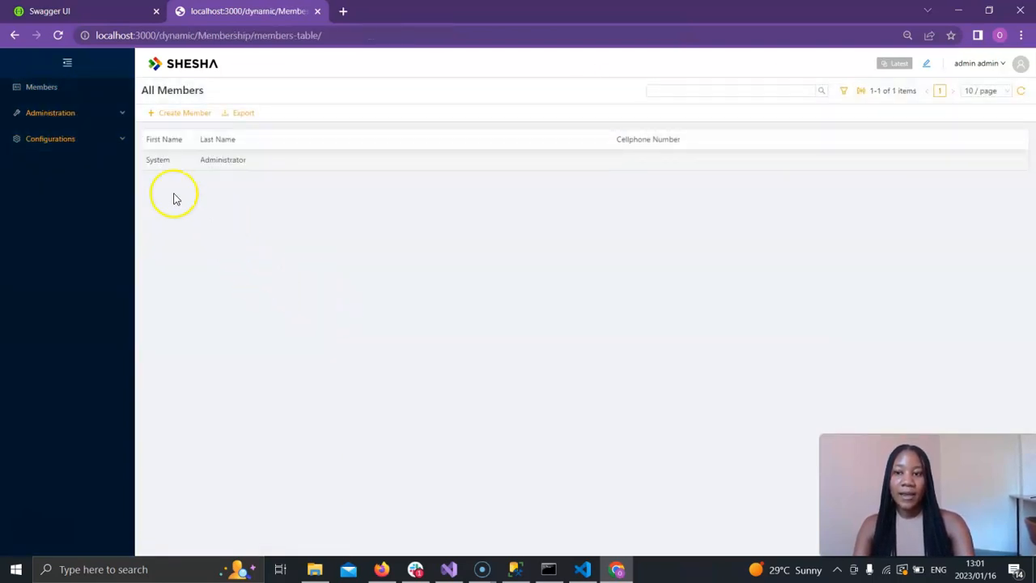
left_click(70, 73)
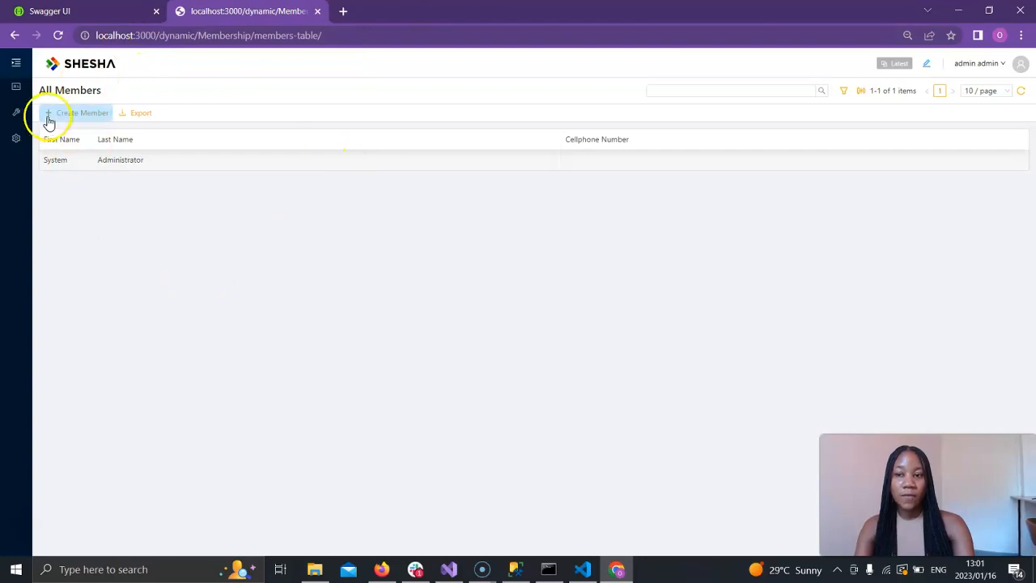
Compare the All Members page in Live and Latest view modes, ending on Latest.
left_click(895, 63)
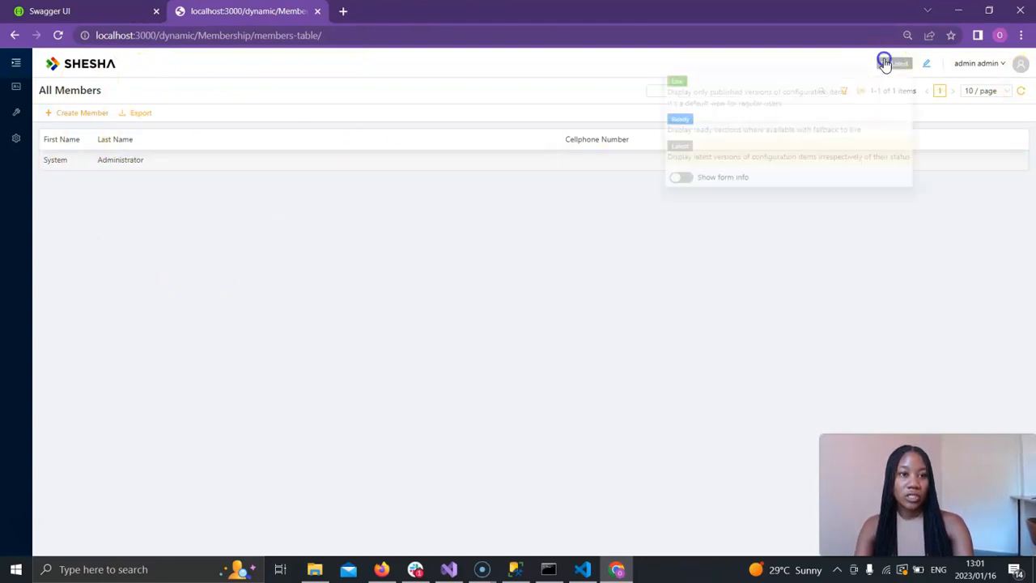
left_click(760, 99)
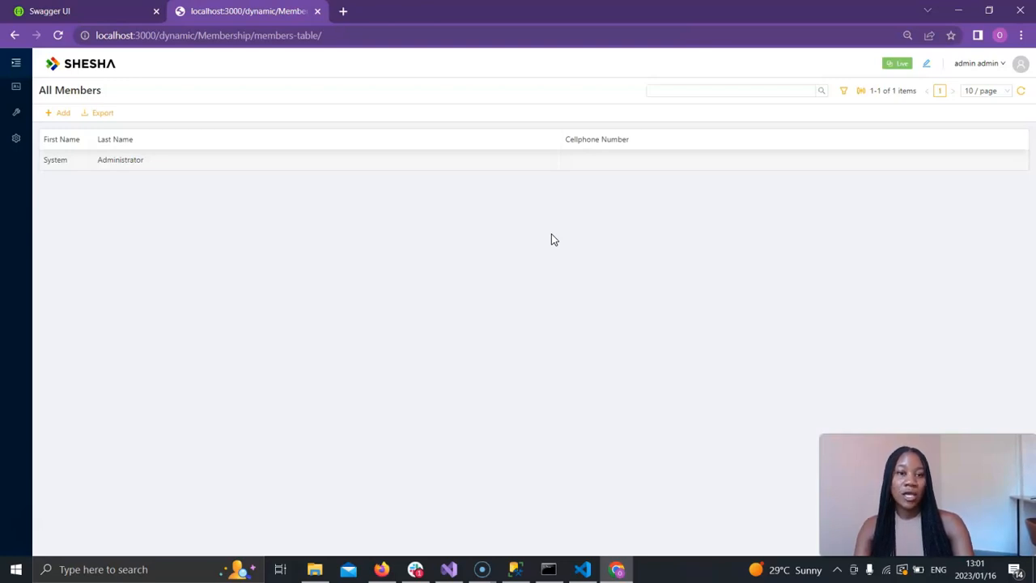
left_click(897, 63)
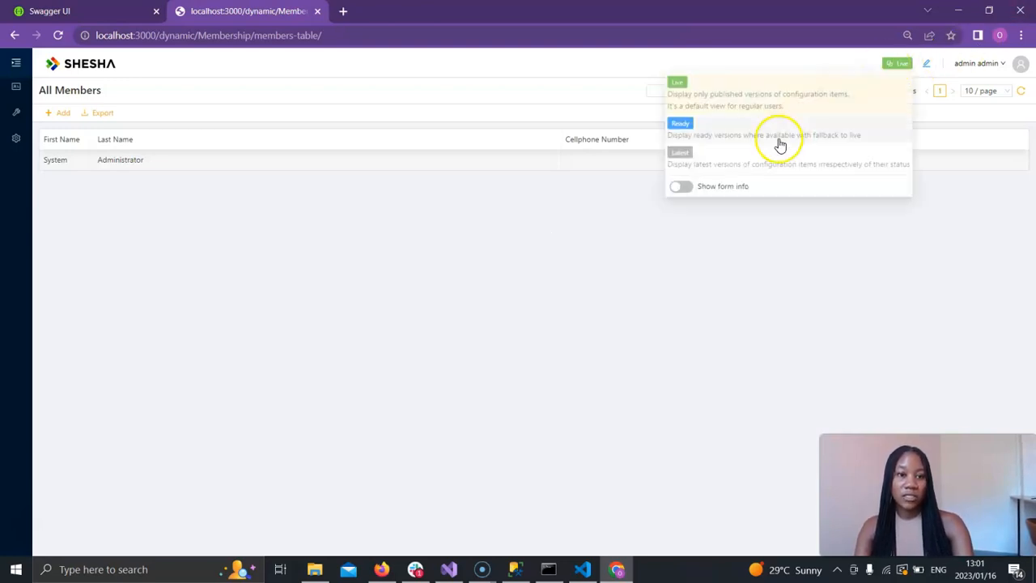
left_click(754, 164)
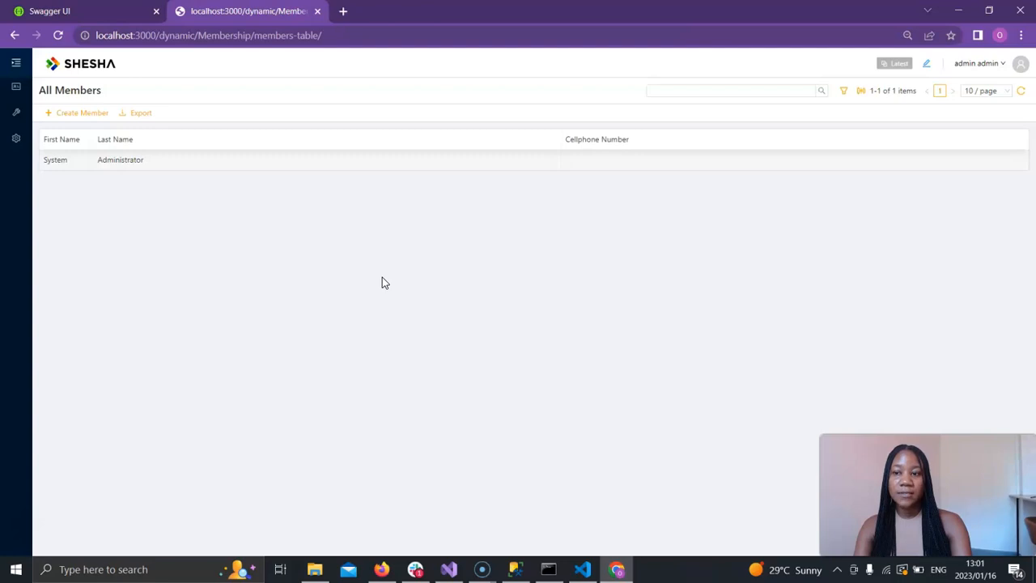
Create a new member, entering the first name, last name and cellphone number, and submit the Add New Member dialog.
left_click(89, 121)
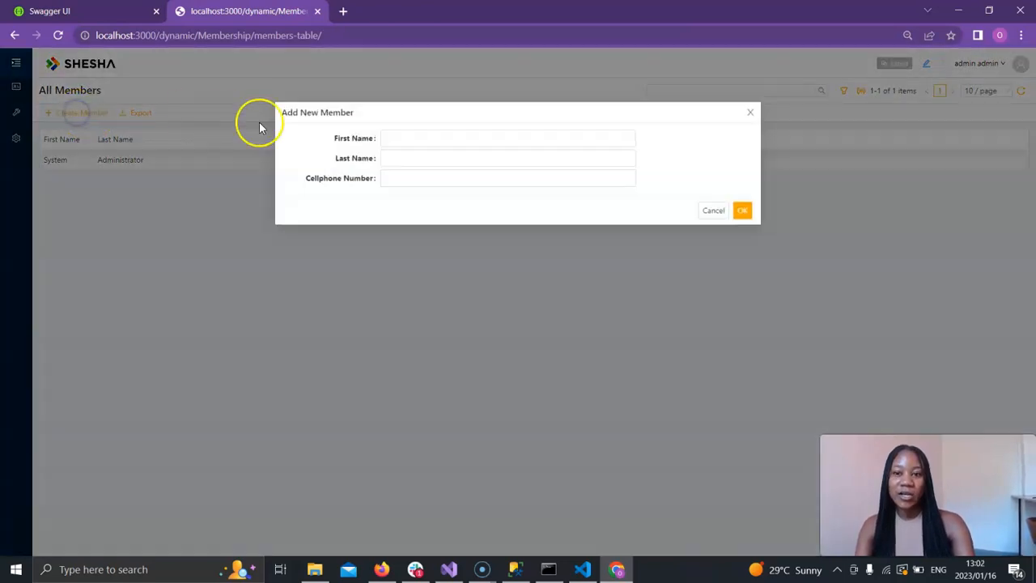
left_click(403, 141)
type("John")
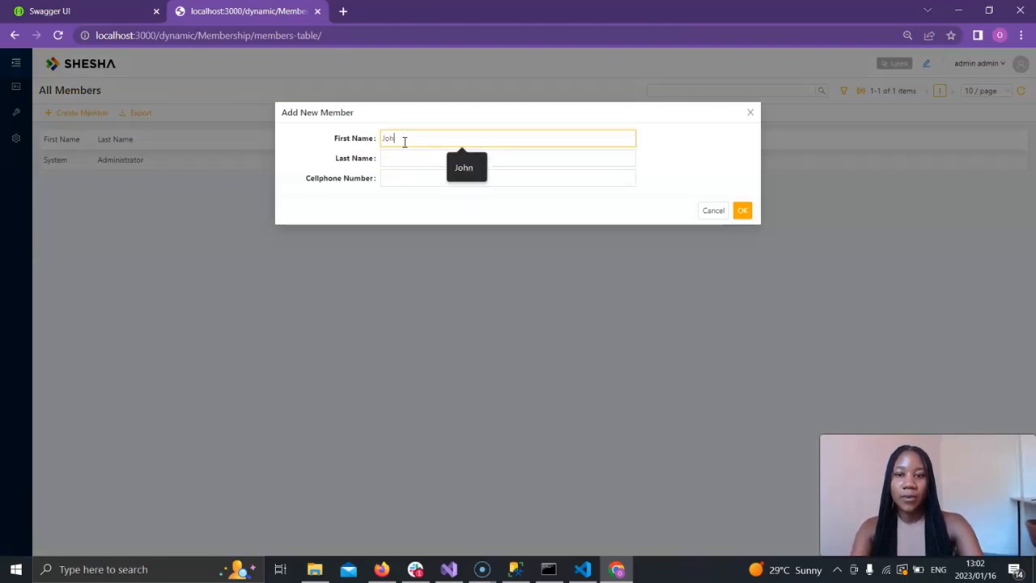
key("Tab")
type("Doe")
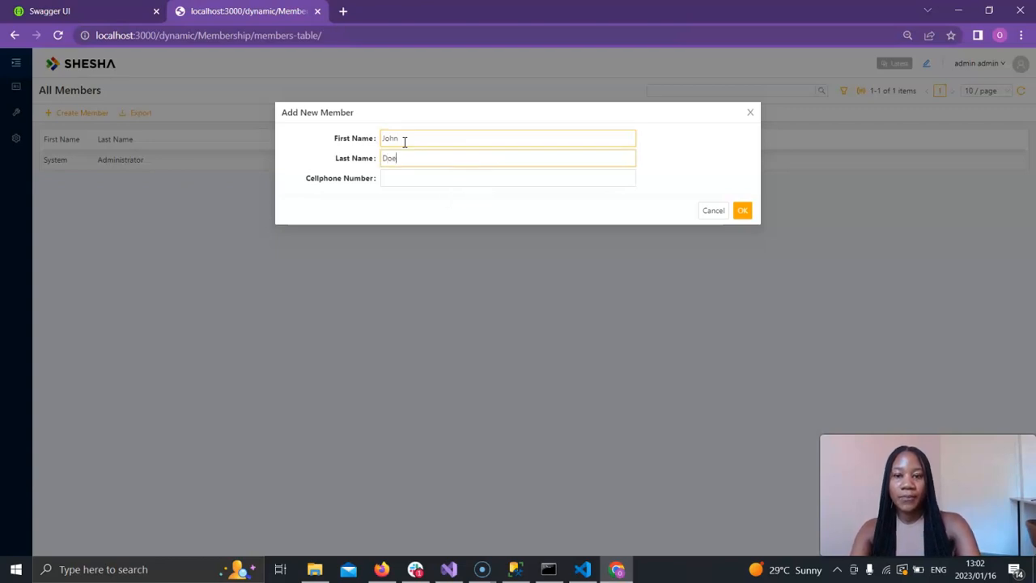
key("Tab")
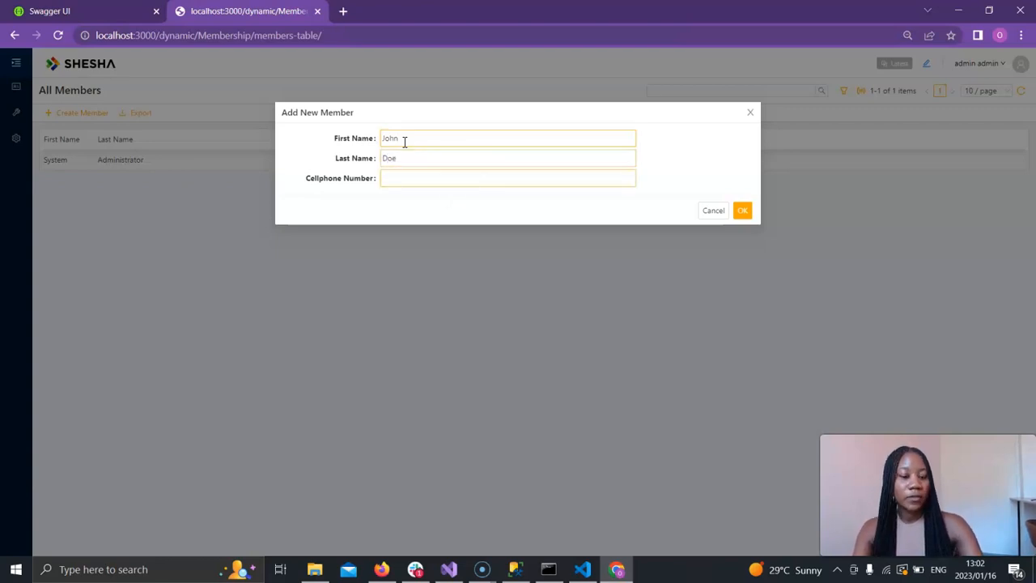
type("01")
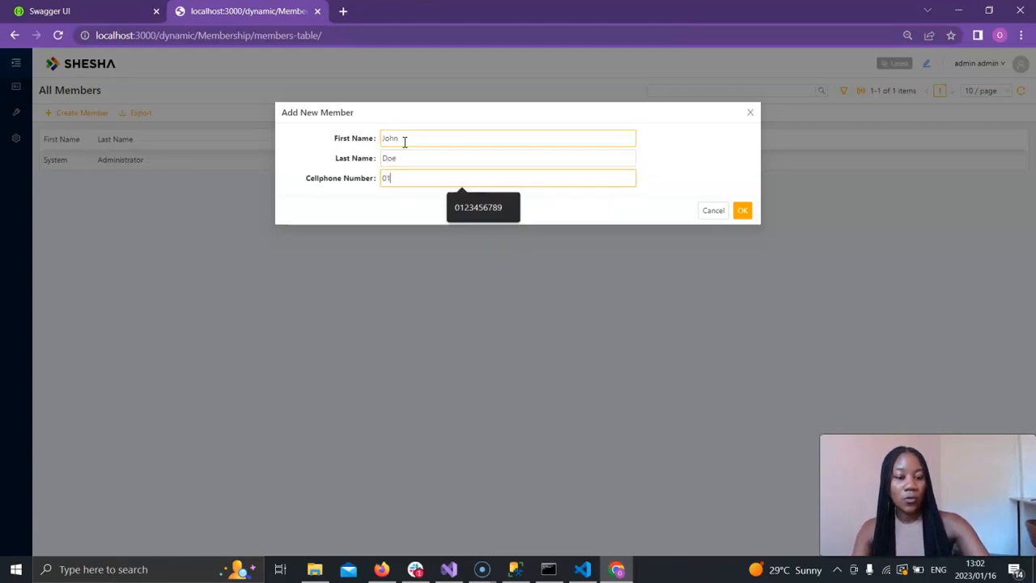
type("23456789")
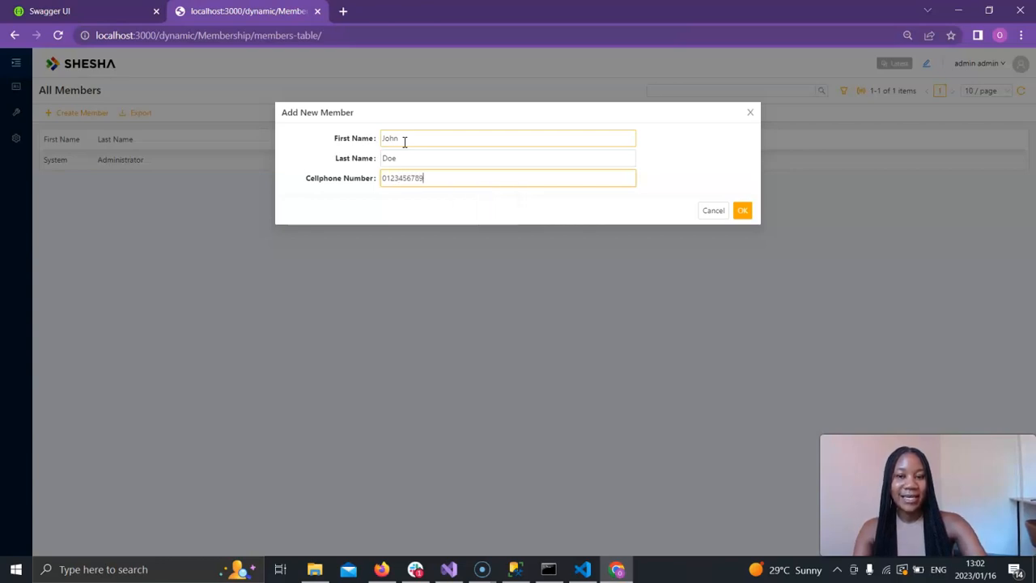
left_click(681, 171)
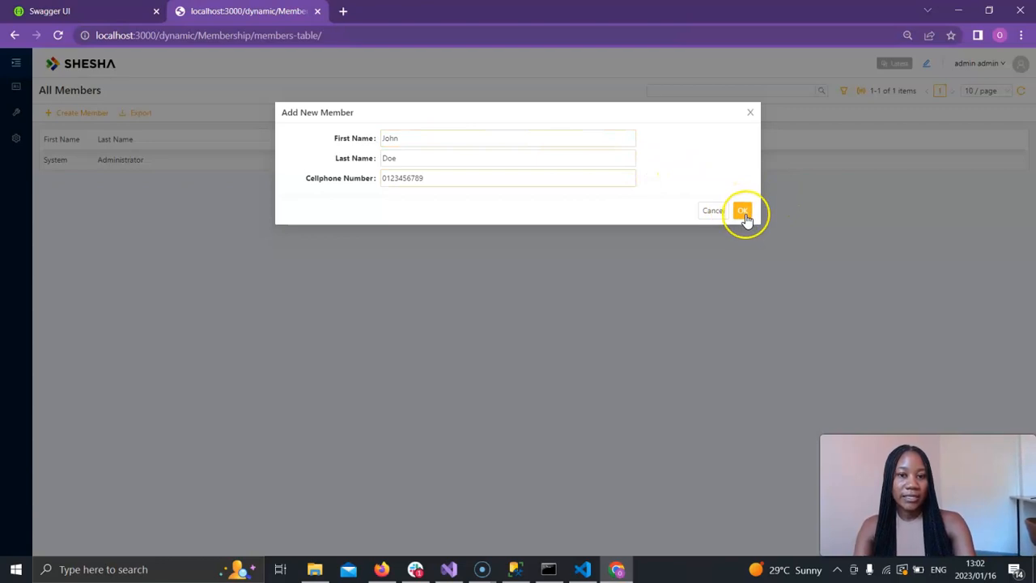
left_click(743, 213)
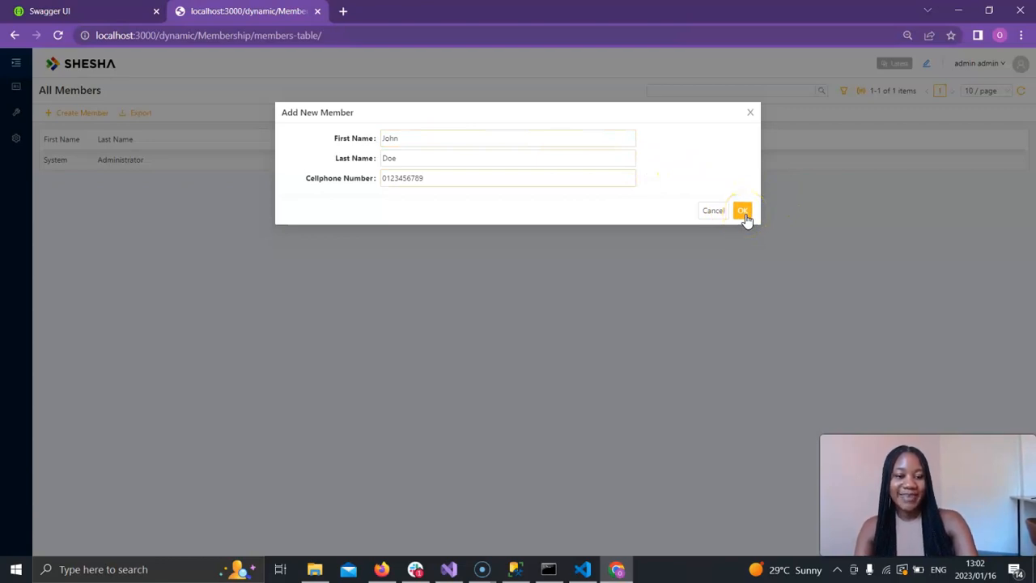